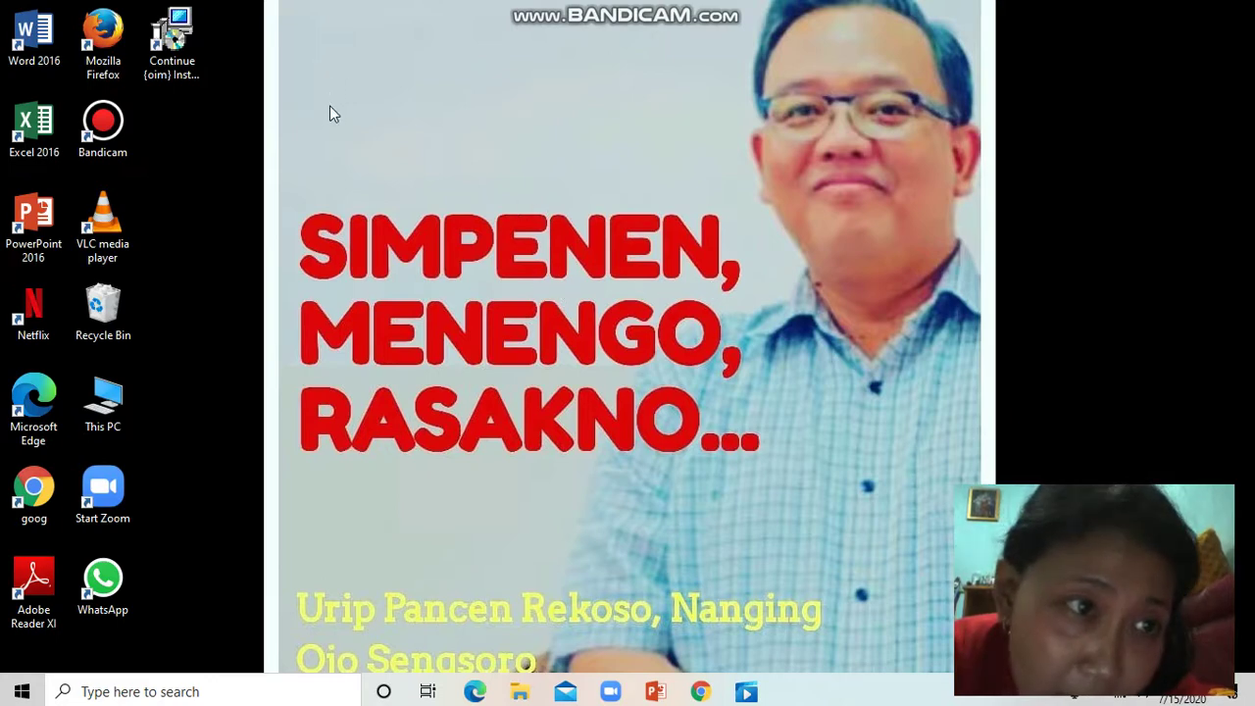
Step: Open Google Chrome in a maximized window and go to the Gmail inbox
double_click(35, 499)
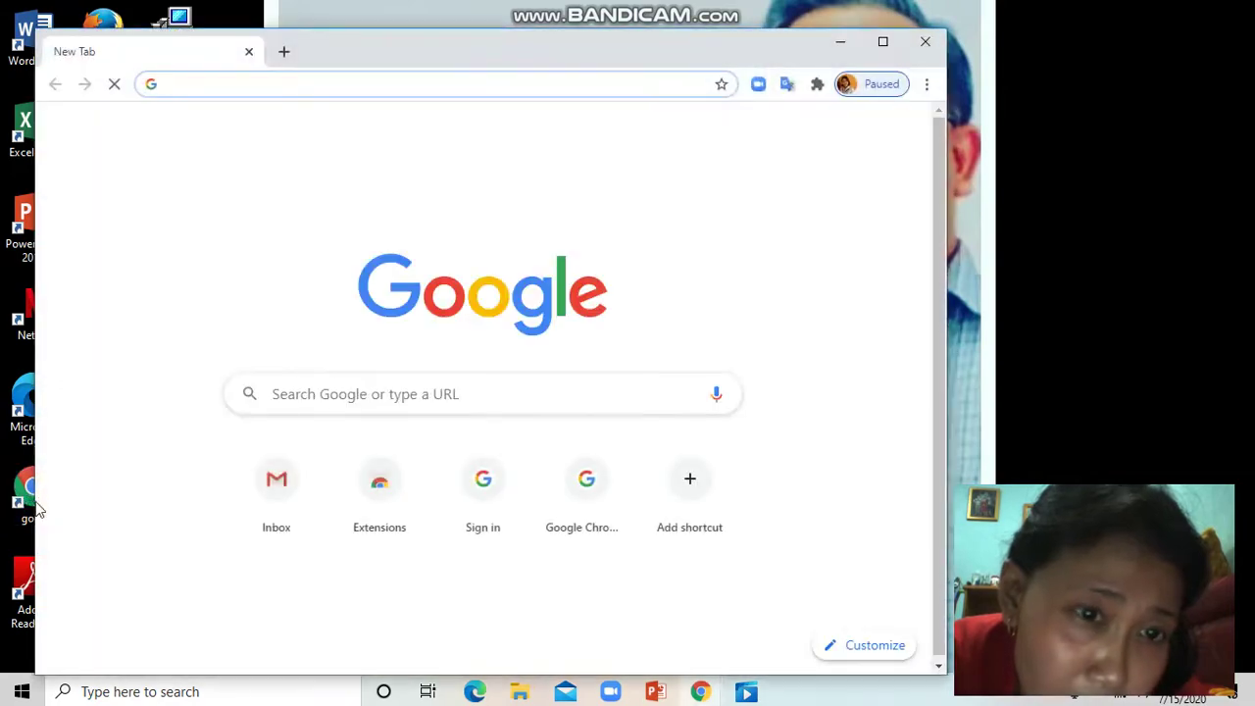
click(885, 44)
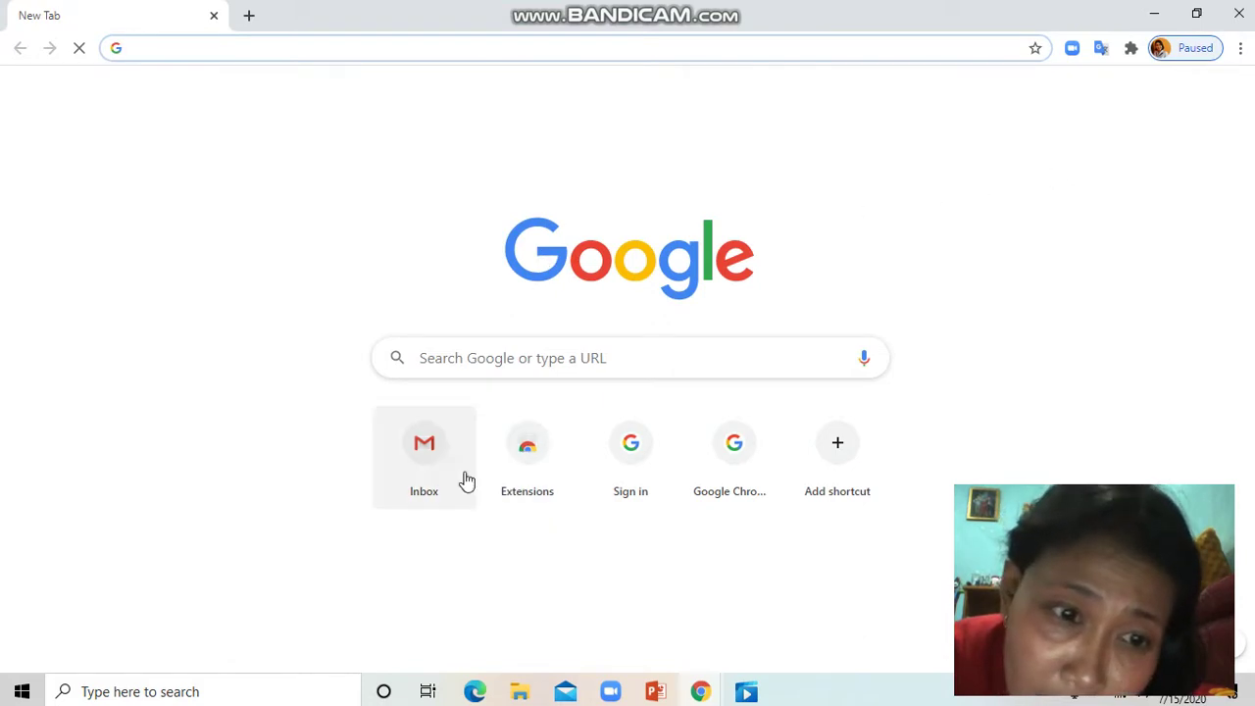
click(428, 459)
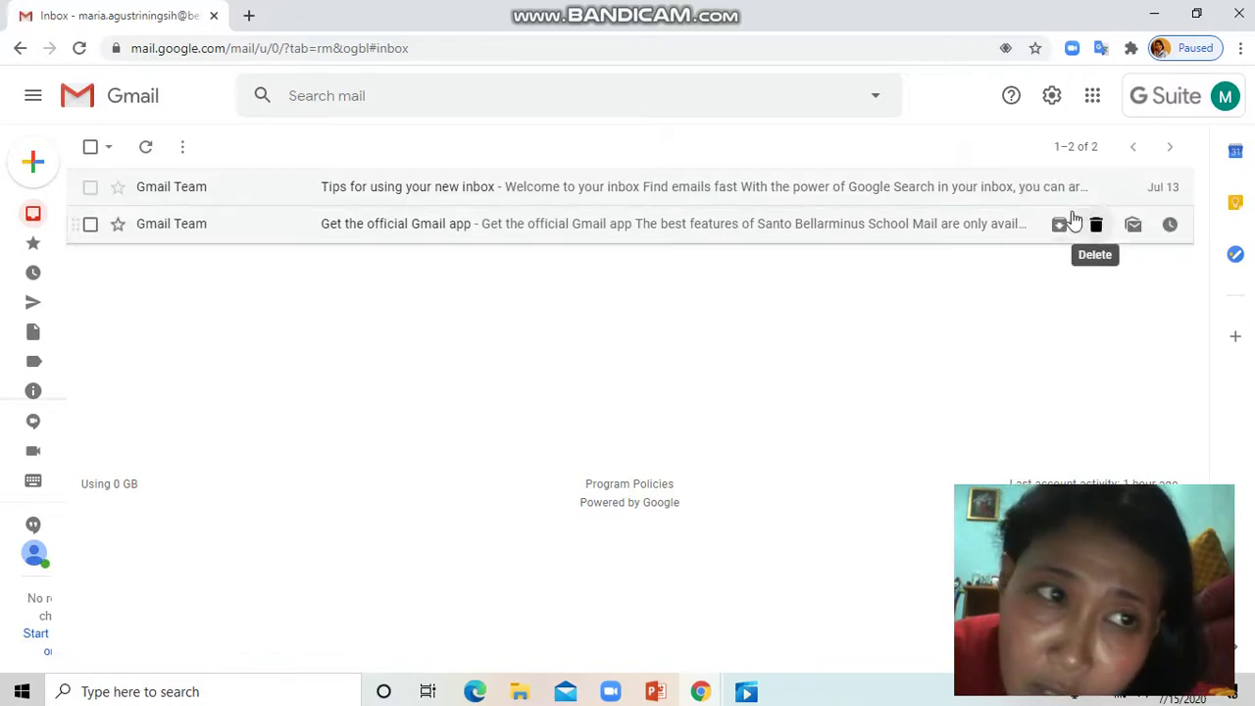
Step: Switch to Google Forms from the Google apps list and create a new blank form
click(1095, 100)
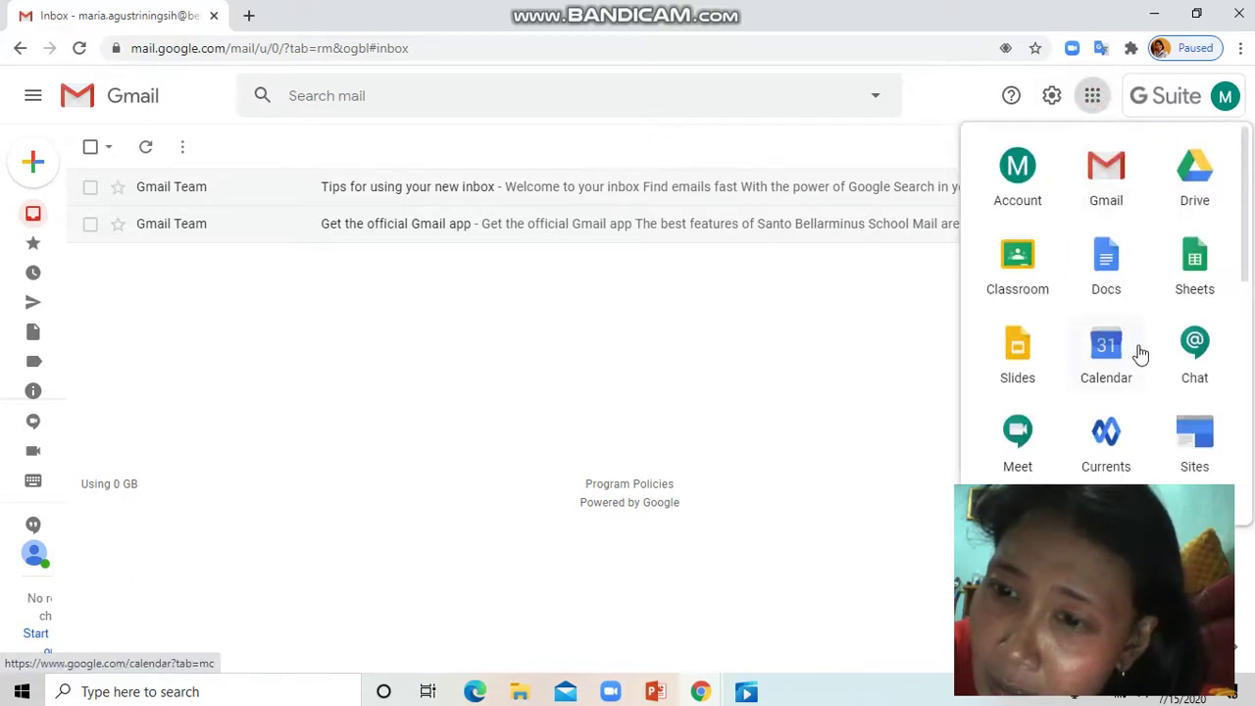
scroll(1134, 353, down, 4)
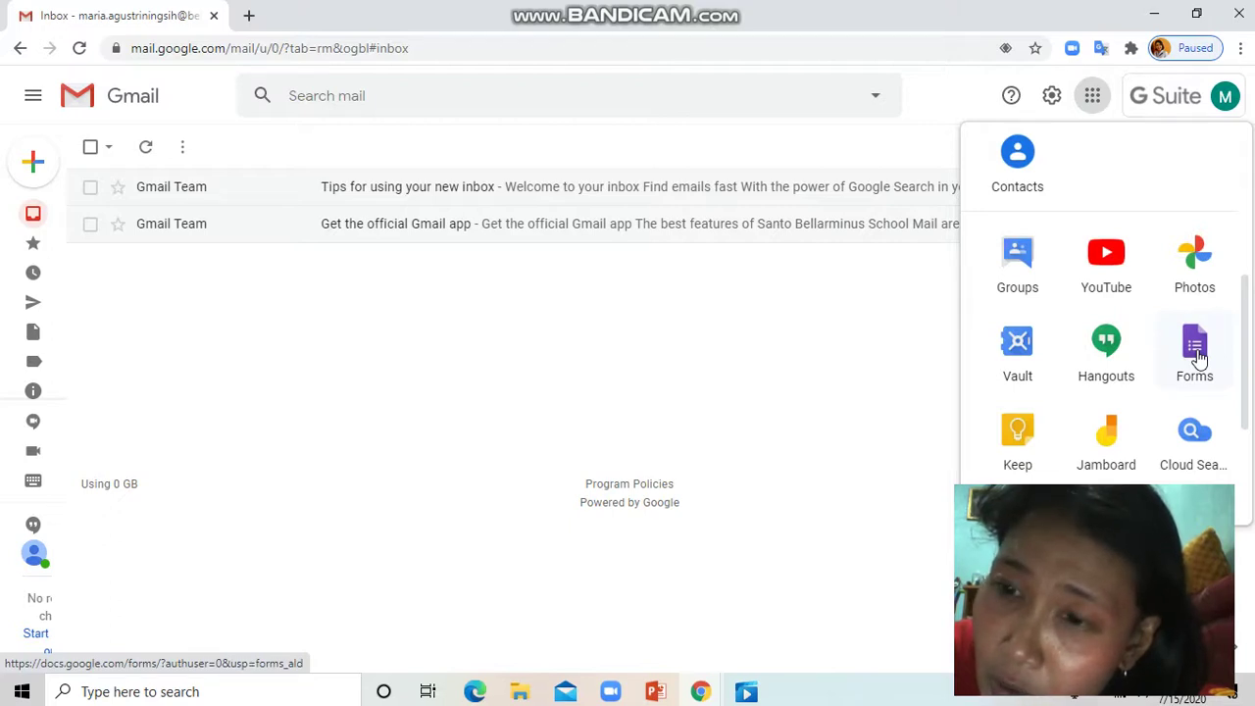
click(1196, 353)
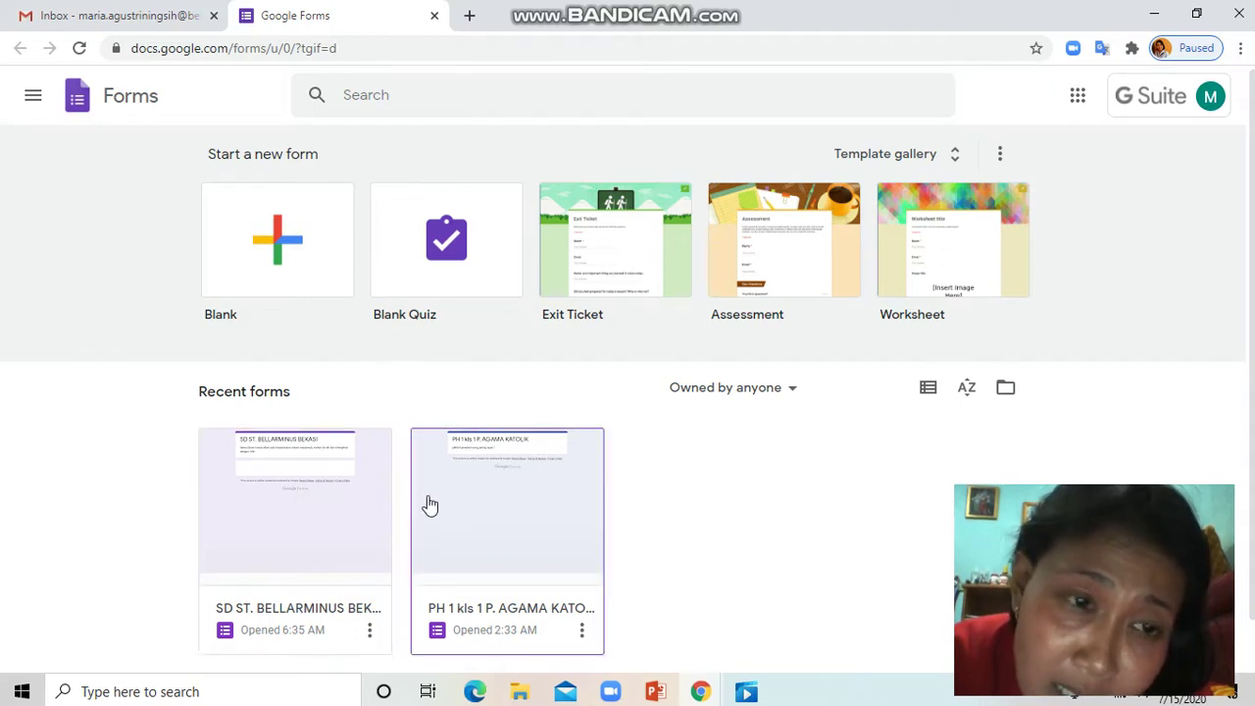
click(287, 249)
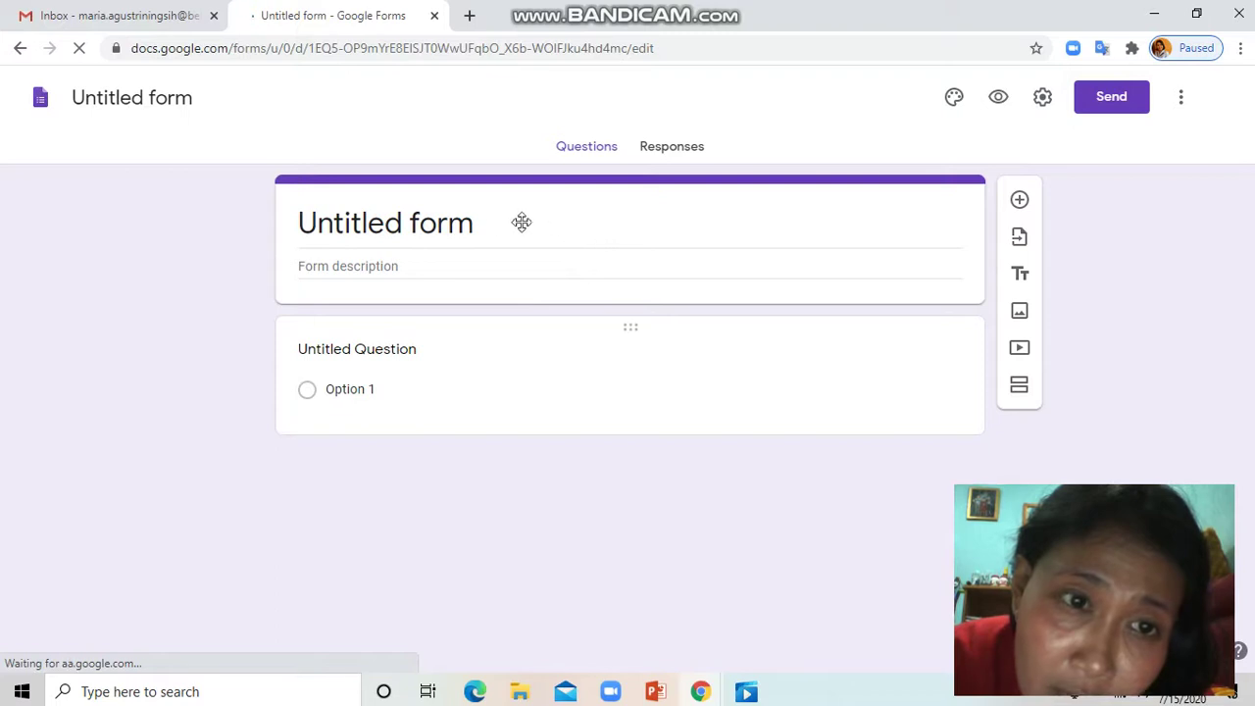
Step: Replace the untitled form's title with "SD SWASTA"
click(395, 224)
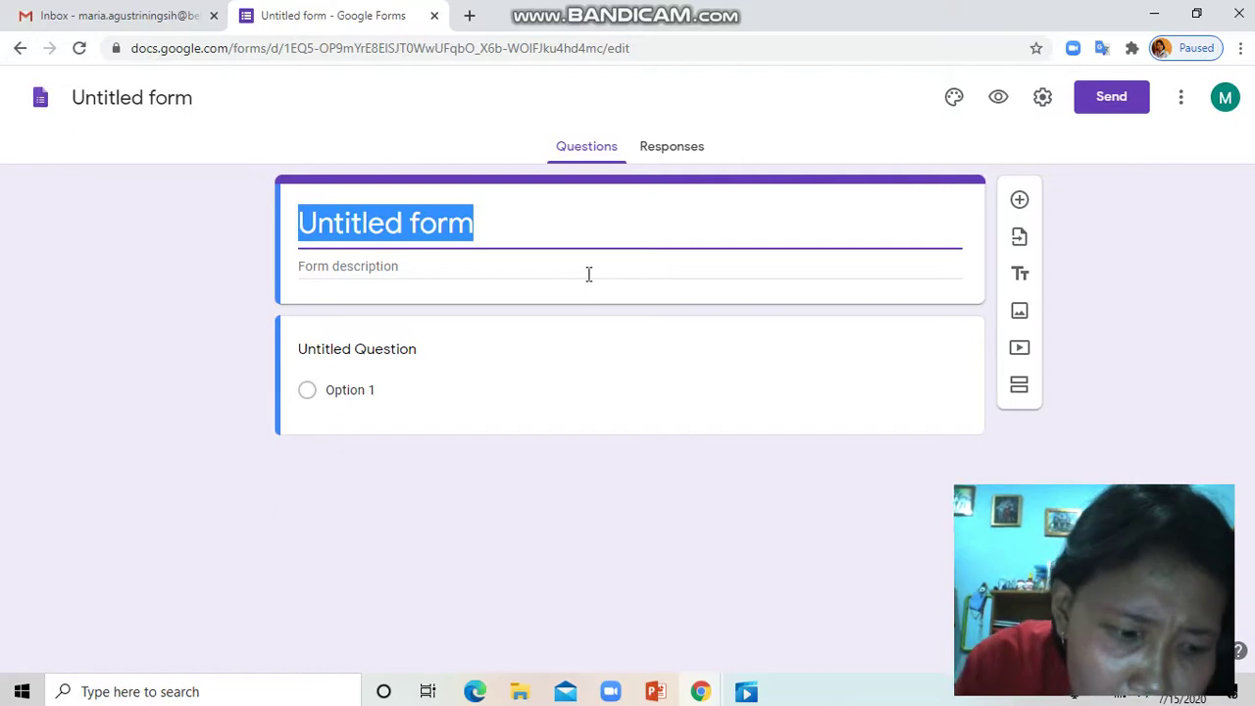
text(SD N)
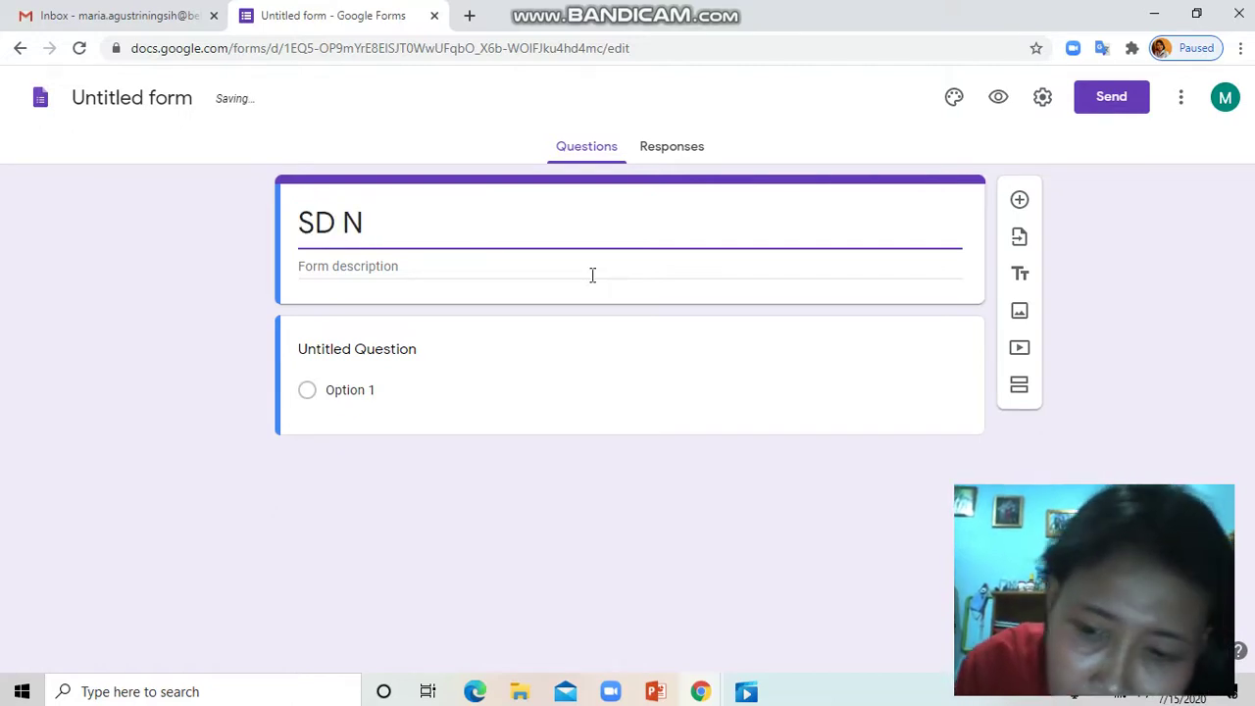
key(BackSpace)
text(SWASTA)
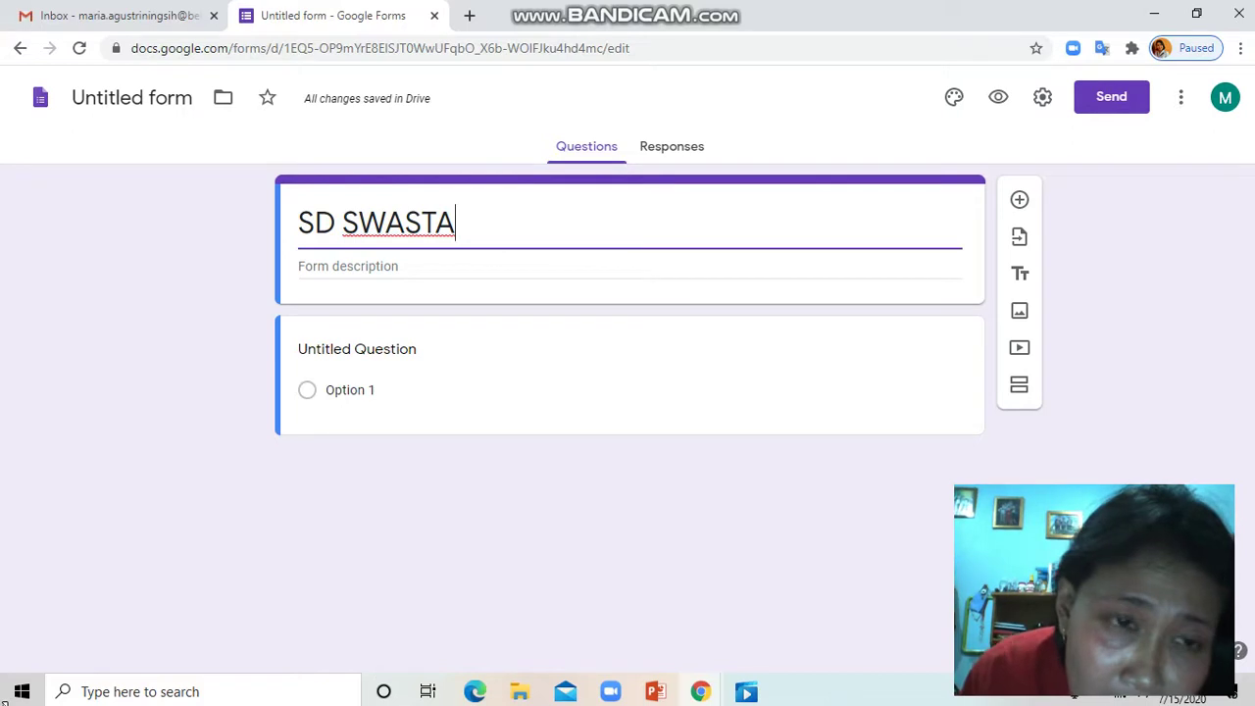
Step: Enter the form description "Siswa/Siswi hanya diberi kesempatan mengerjakan 1 kali, mohon di cek dan di kerjakan dengan teliti!"
click(392, 269)
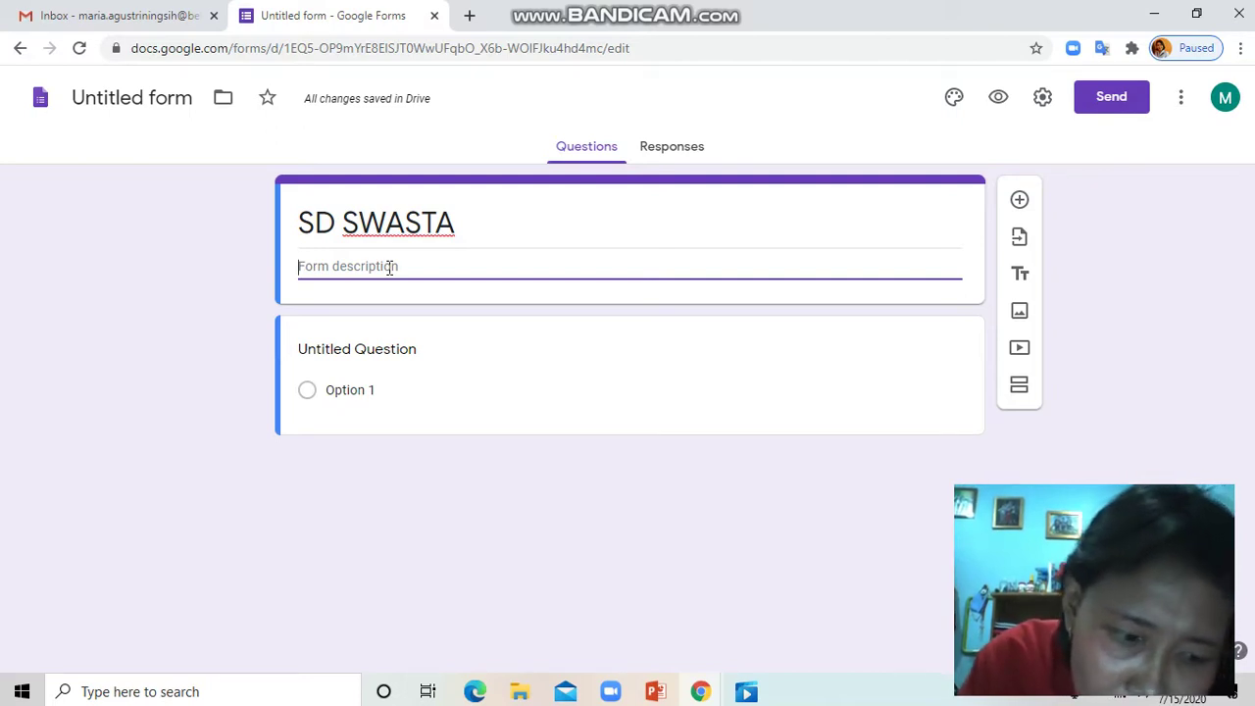
text(Siswa)
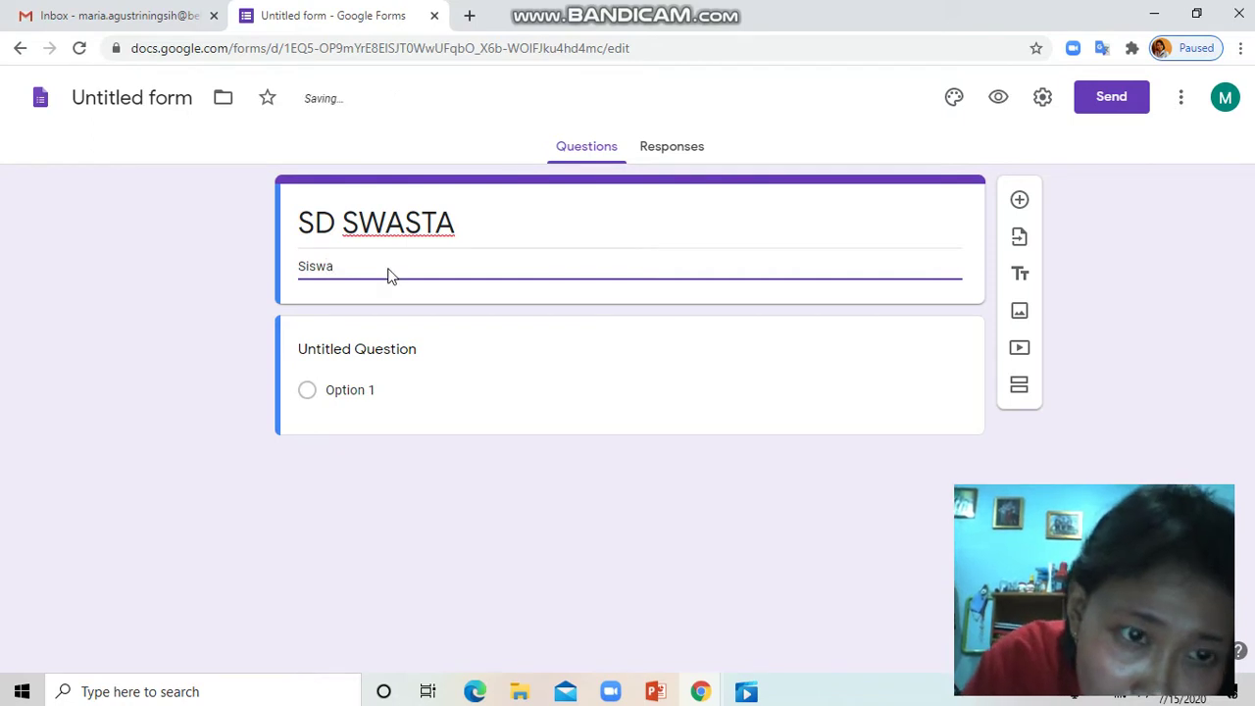
text(/Siswi hanya)
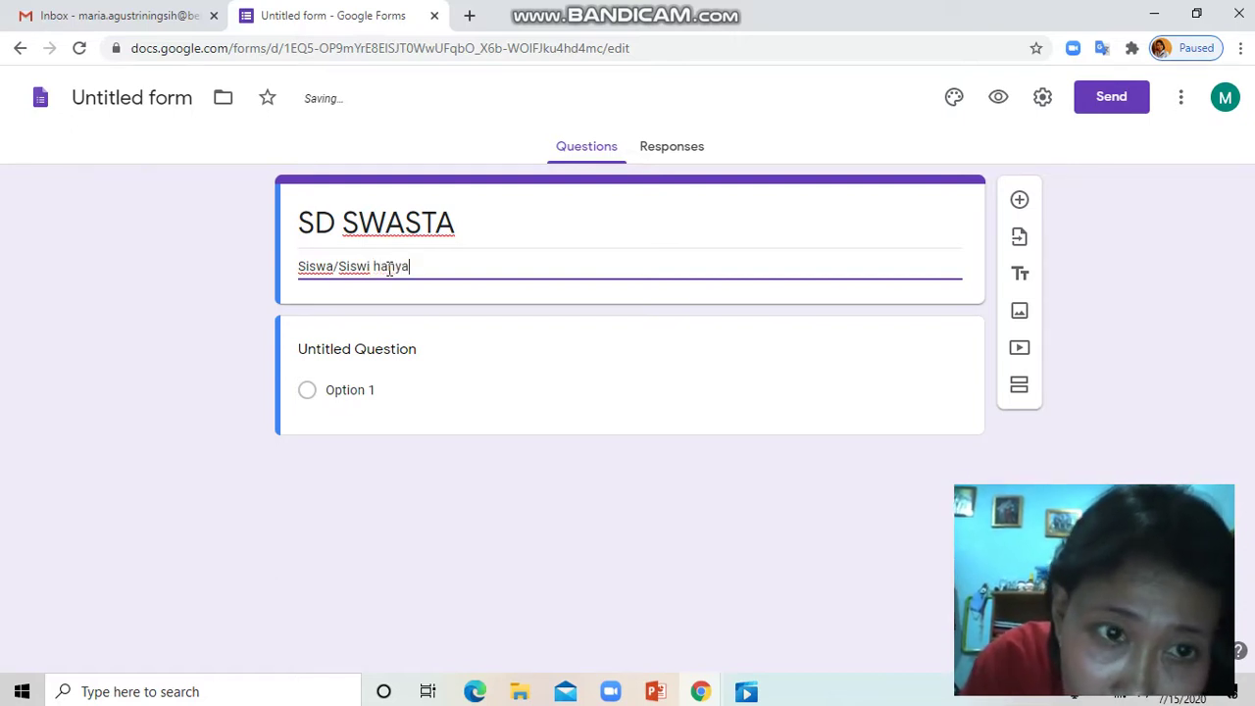
text(diberi kesempata)
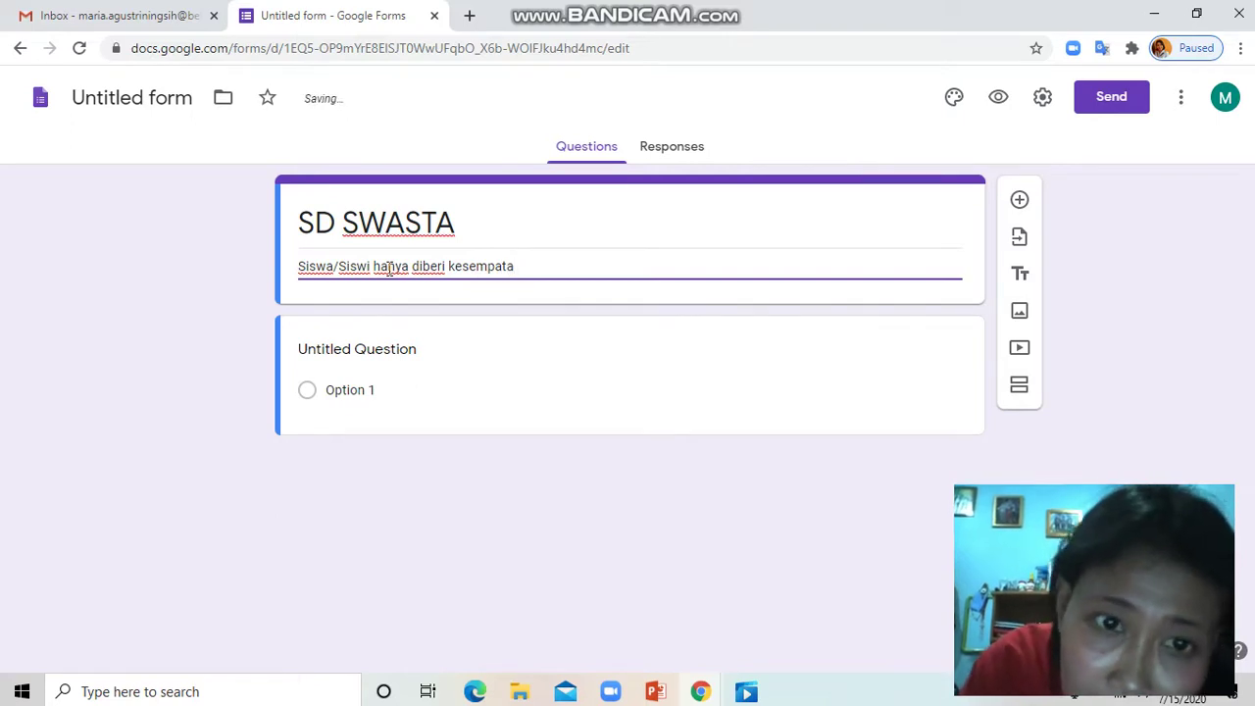
text(n )
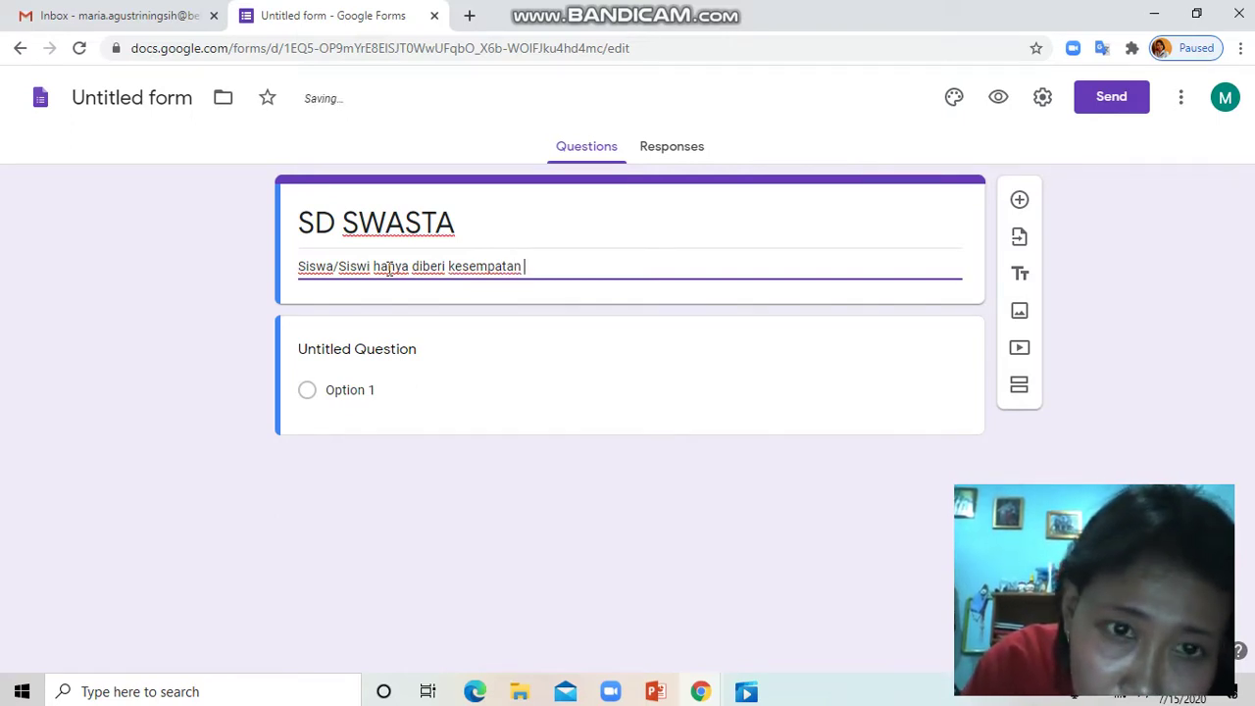
text(menger)
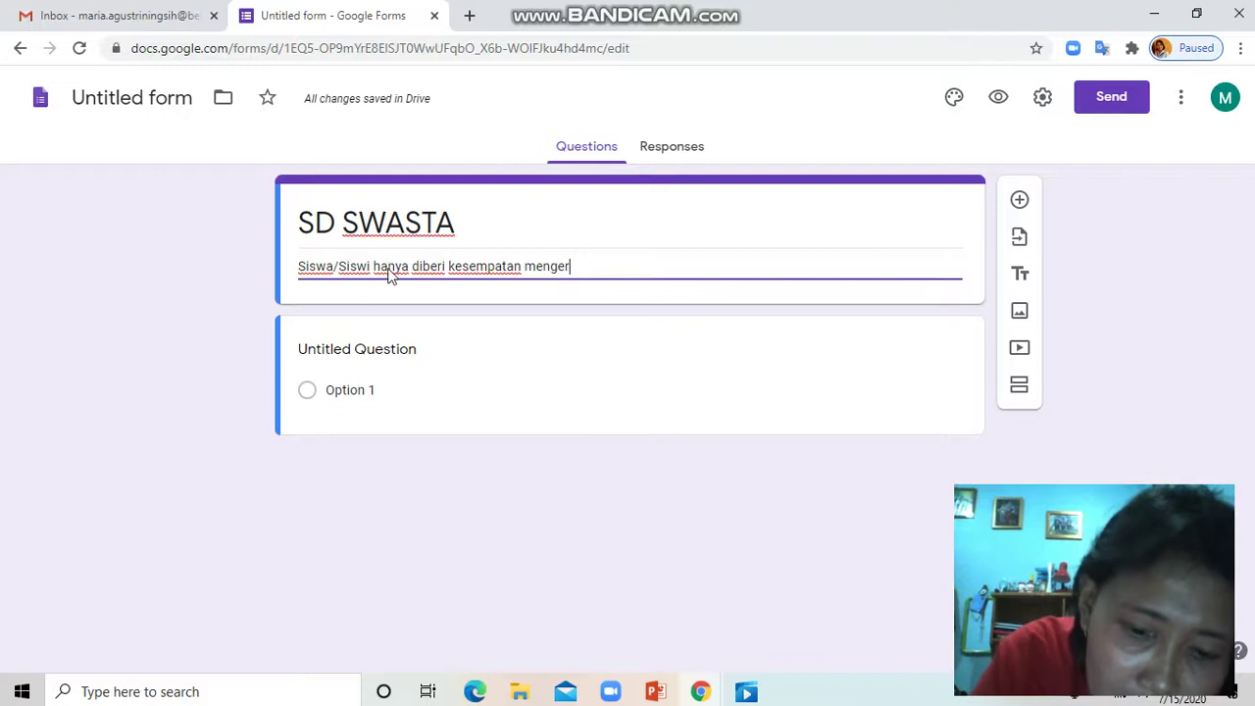
text(k)
key(BackSpace)
text(jakan 1 kali, mohon di cek dan di kerja)
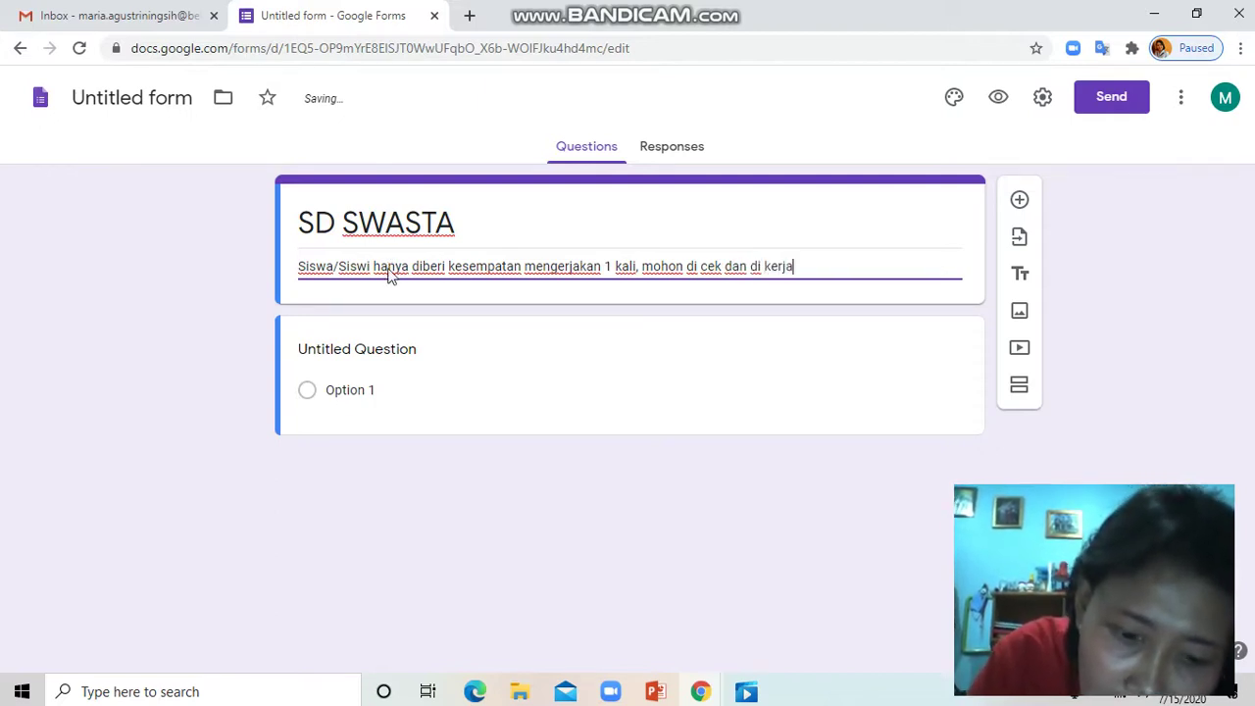
text(kan deng)
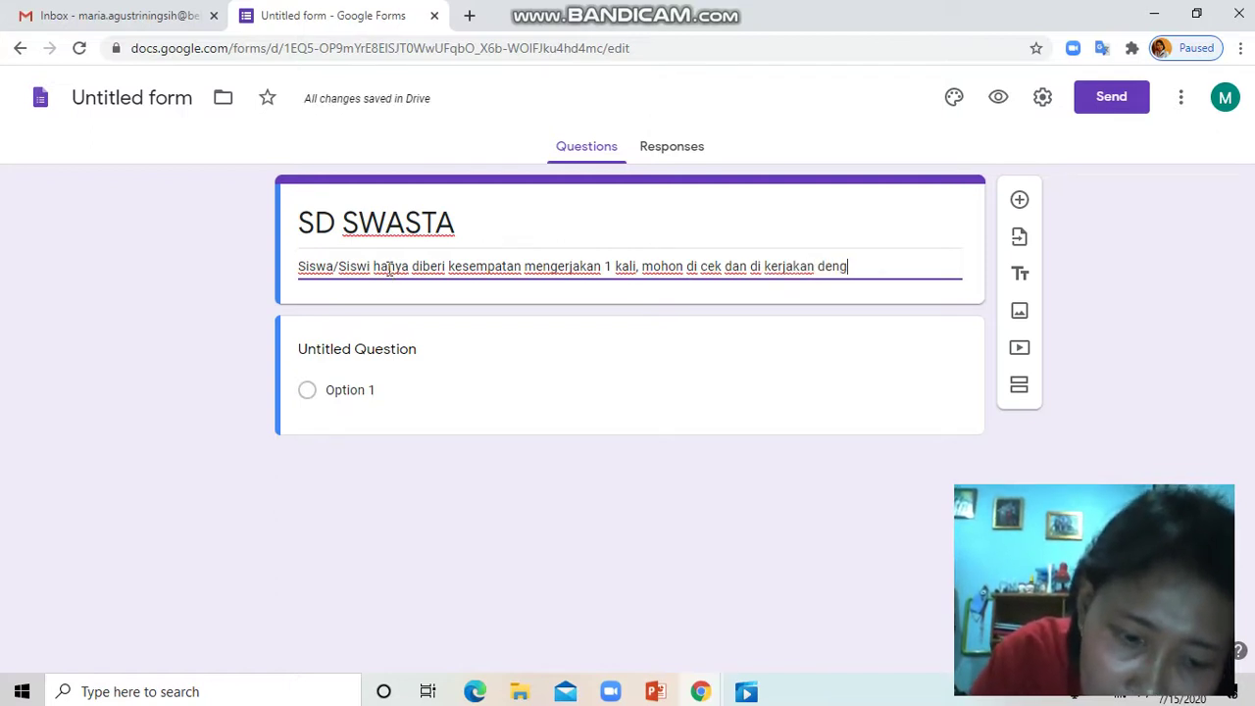
text(an teliti!)
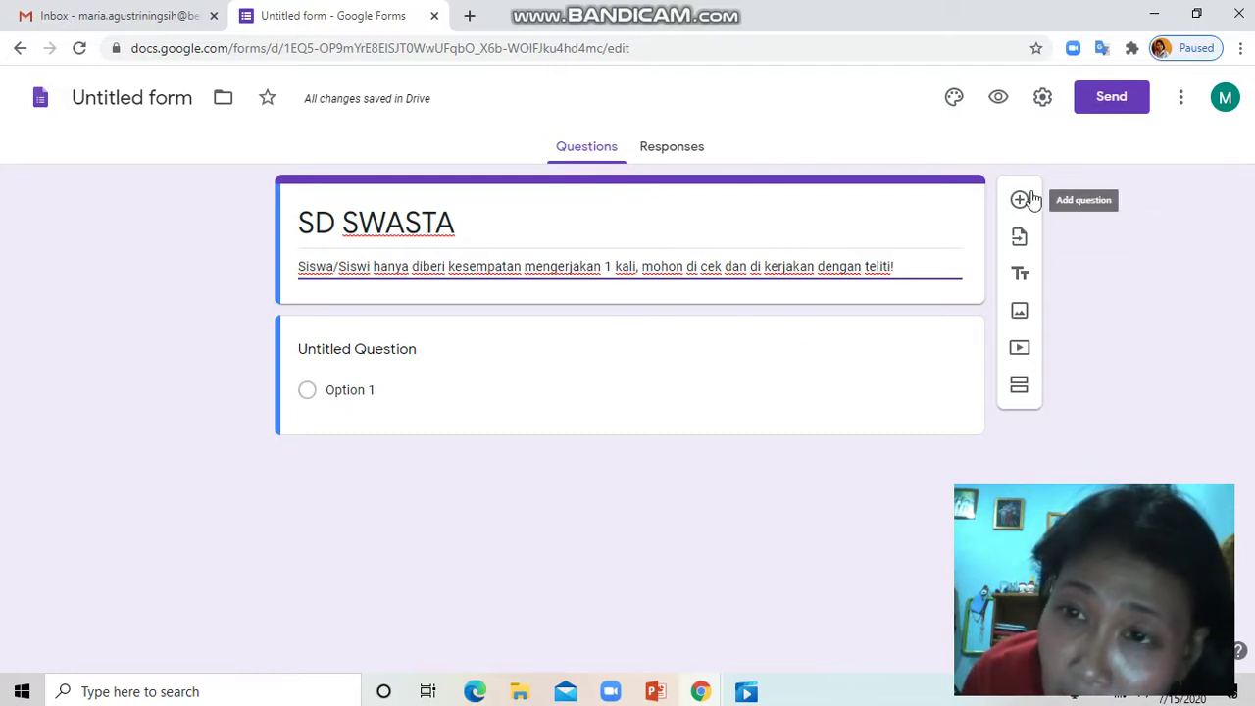
Step: Add a second section to the form directly below the title and description block
click(1020, 390)
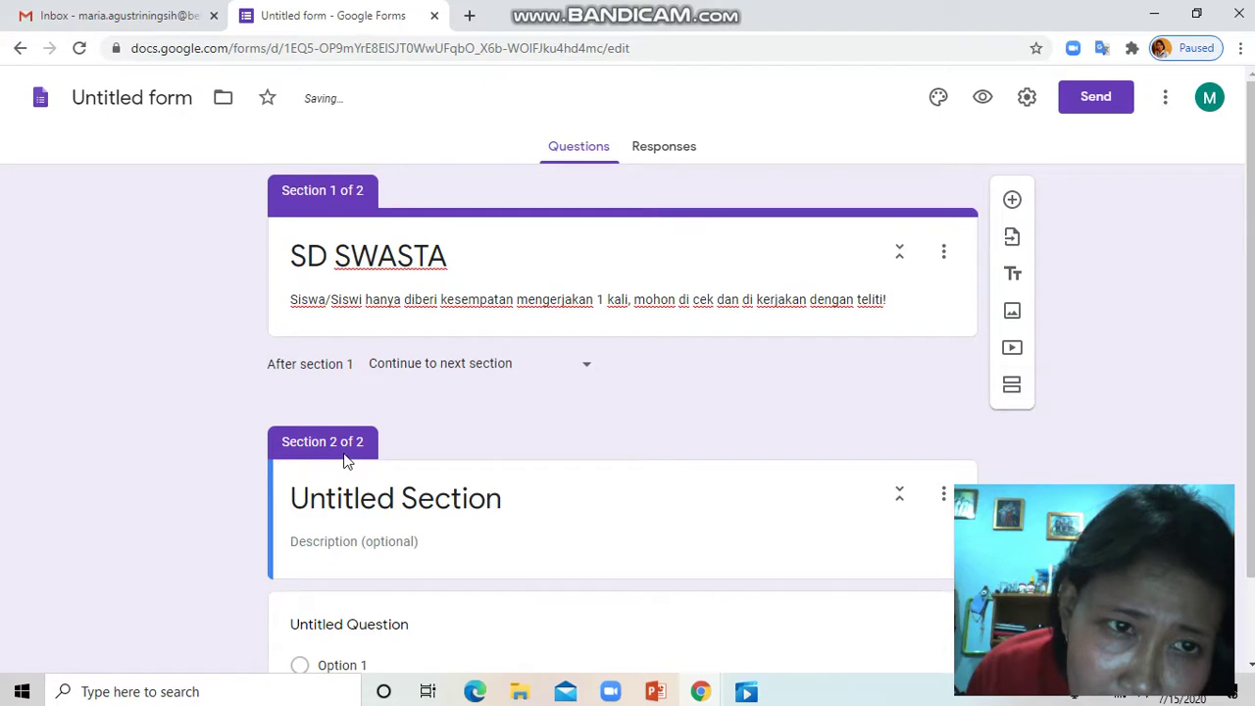
scroll(346, 461, down, 1)
scroll(351, 468, up, 1)
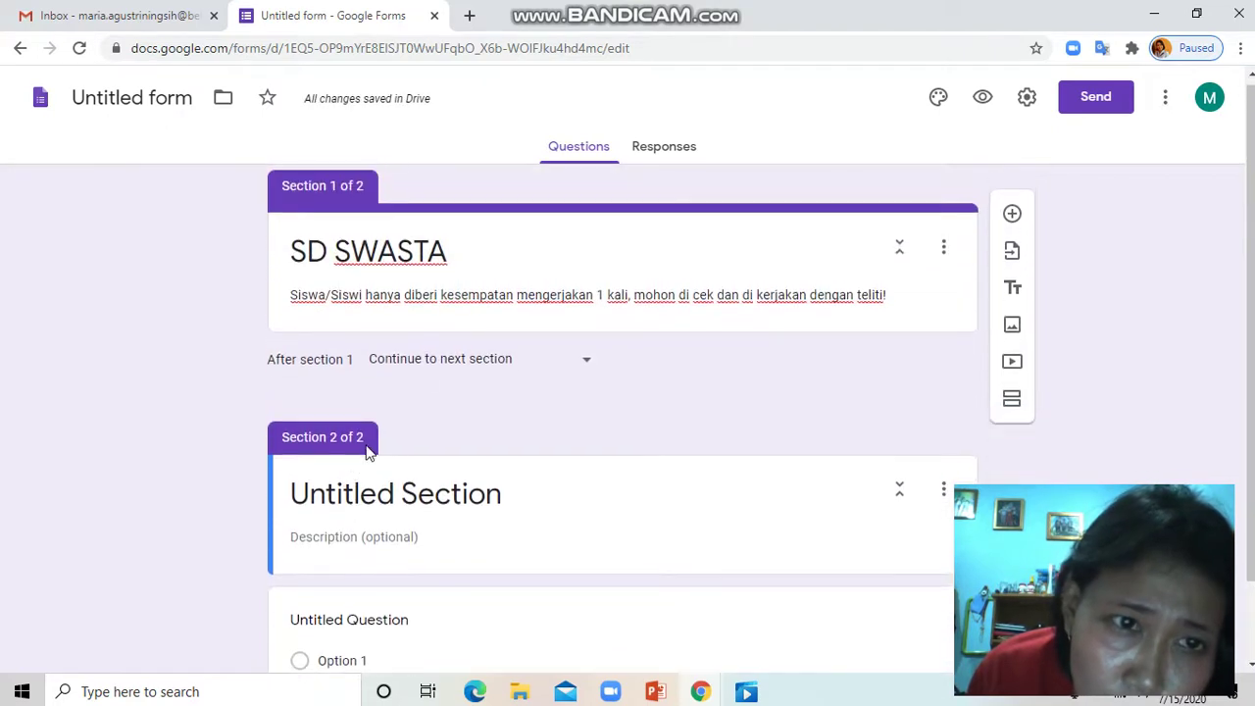
Step: Name the form document SD SWASTA to match the form title
triple_click(368, 252)
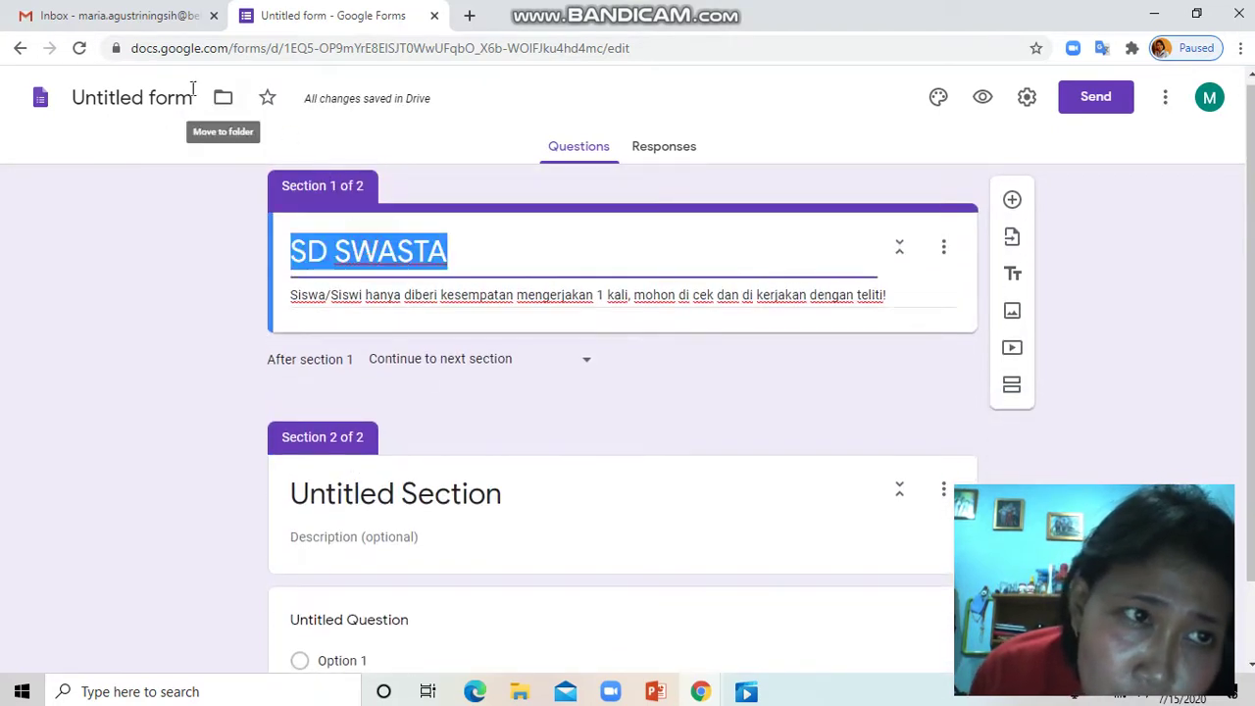
click(130, 97)
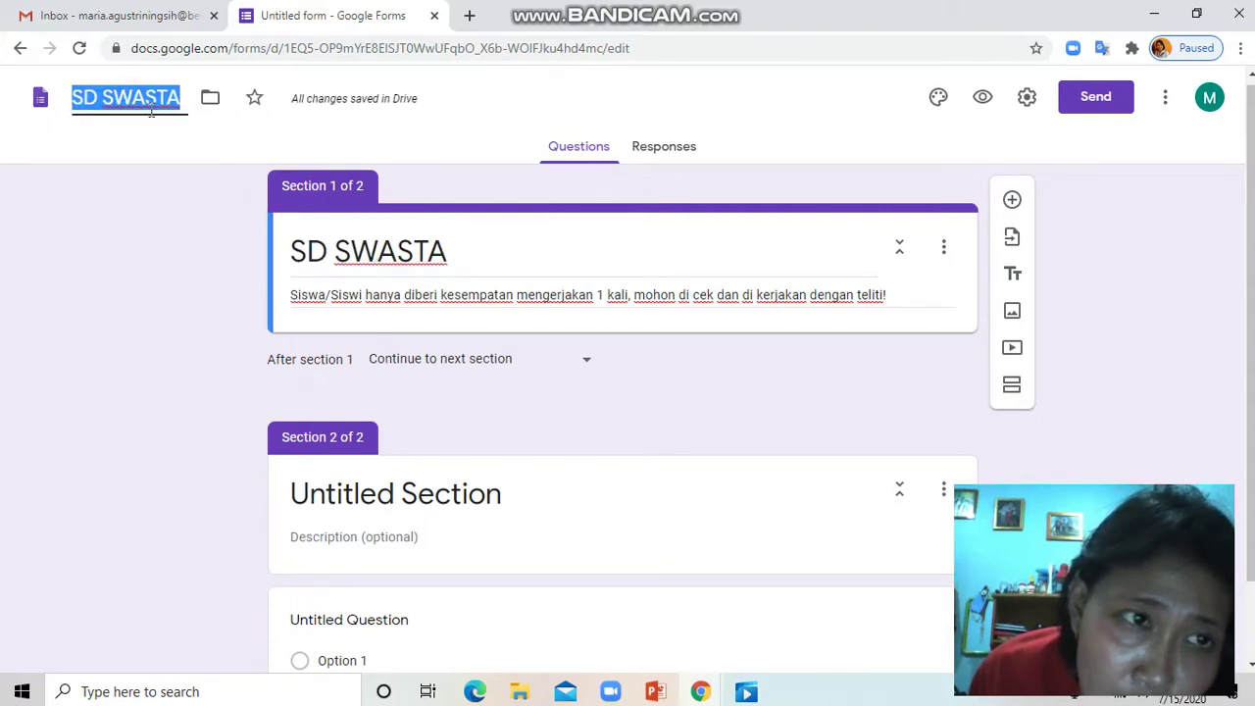
Step: Replace the untitled second section's title with "PH 1 P. AGAMA"
scroll(481, 320, down, 1)
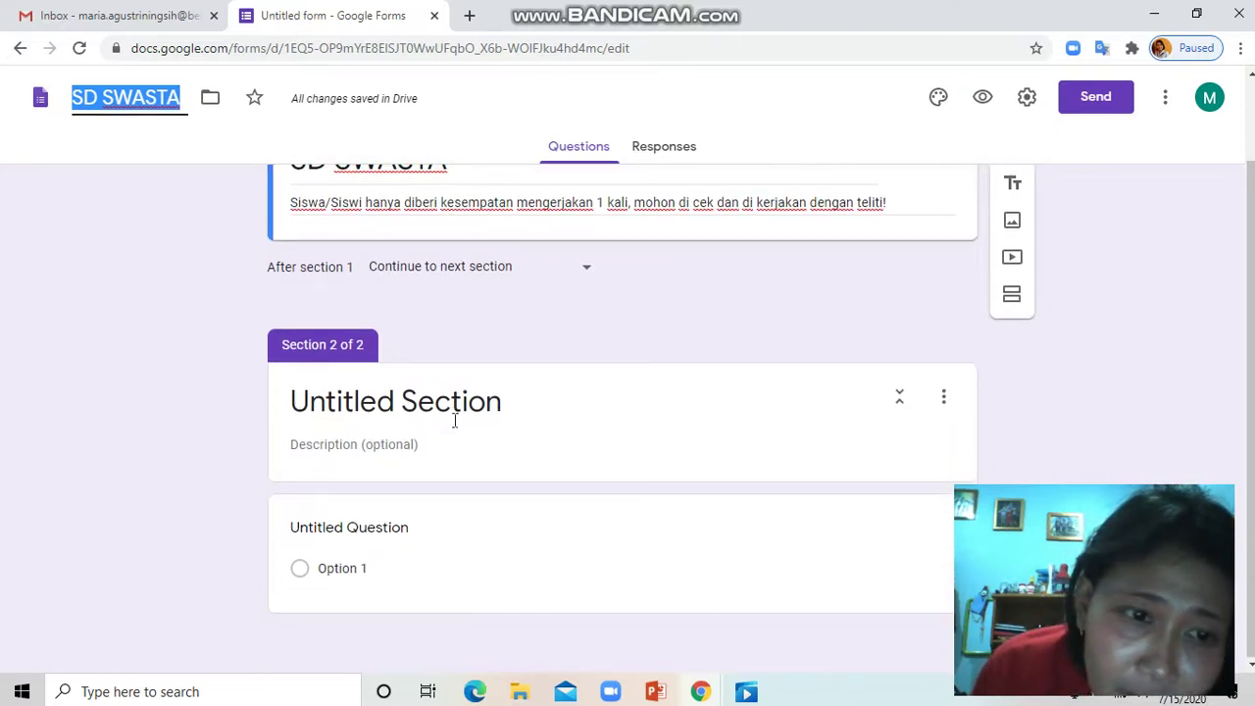
click(576, 420)
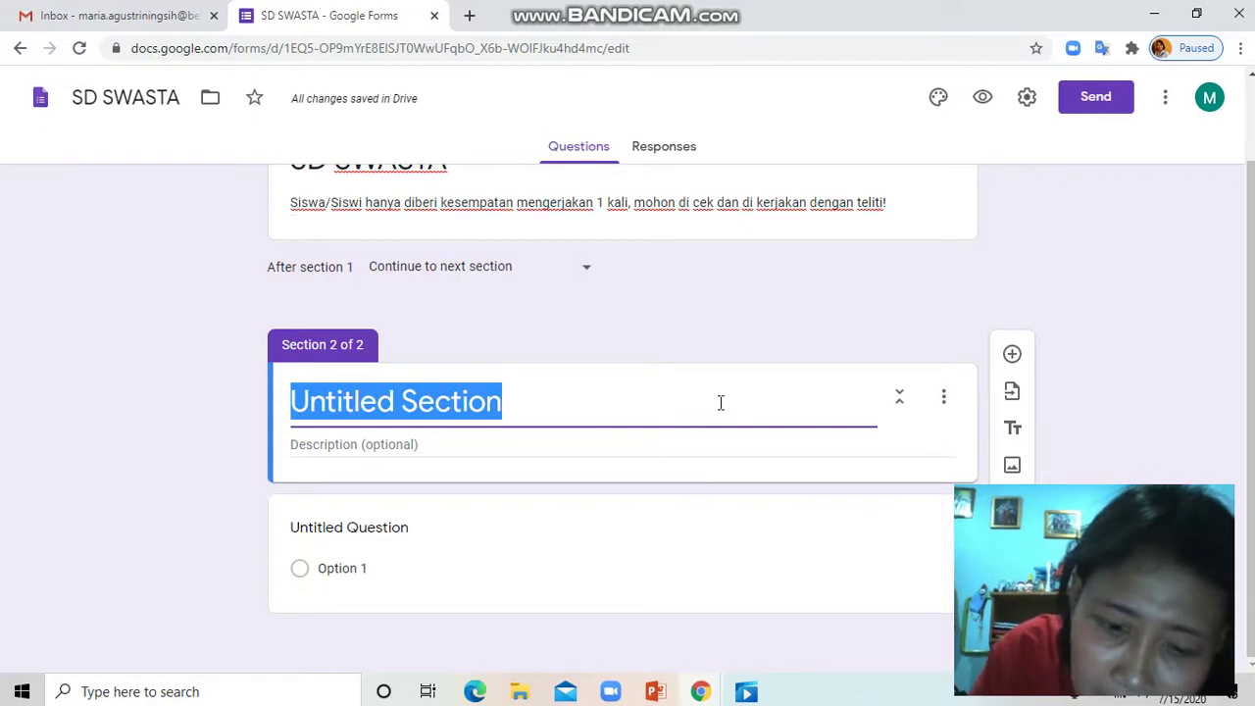
text(PH 1)
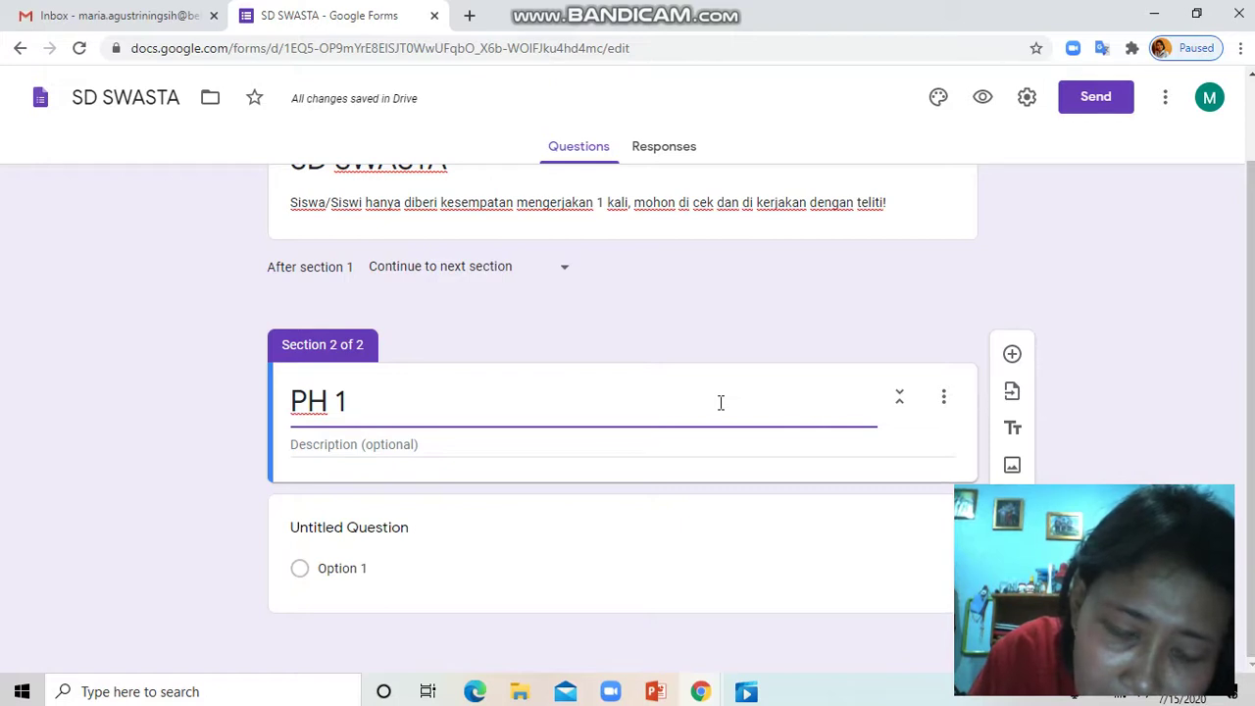
text(P.)
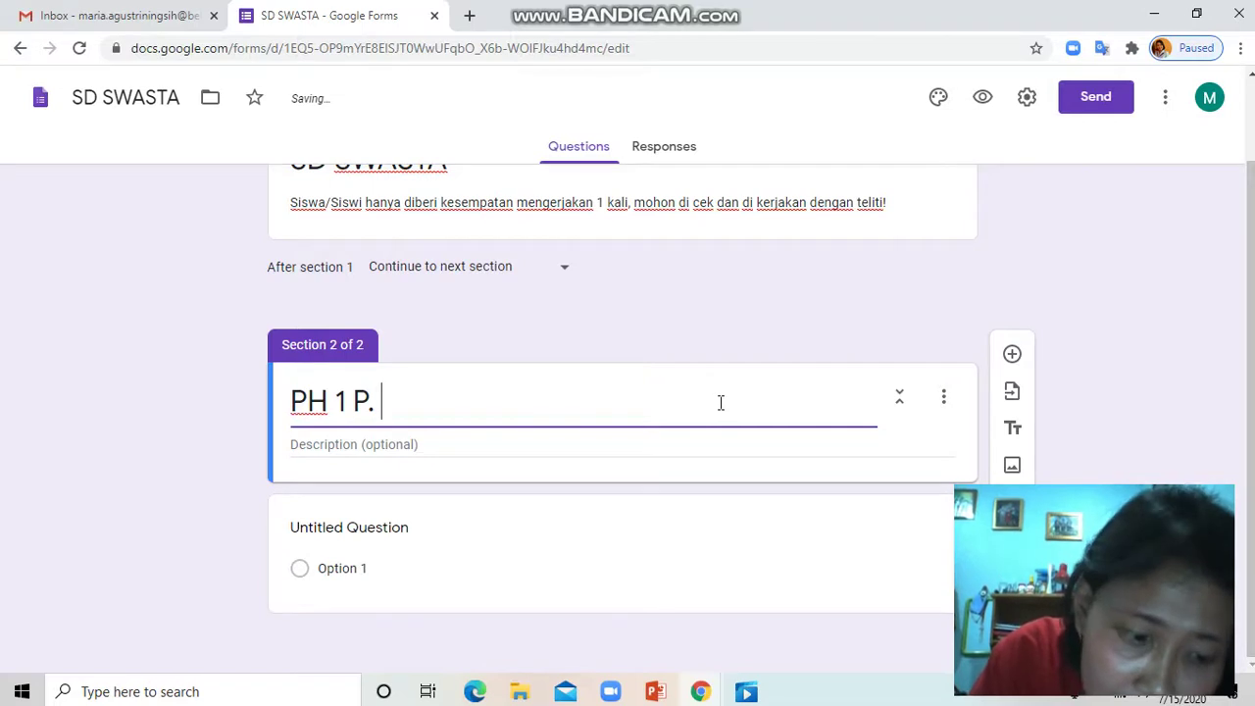
text( AA)
key(BackSpace)
text(GAMA)
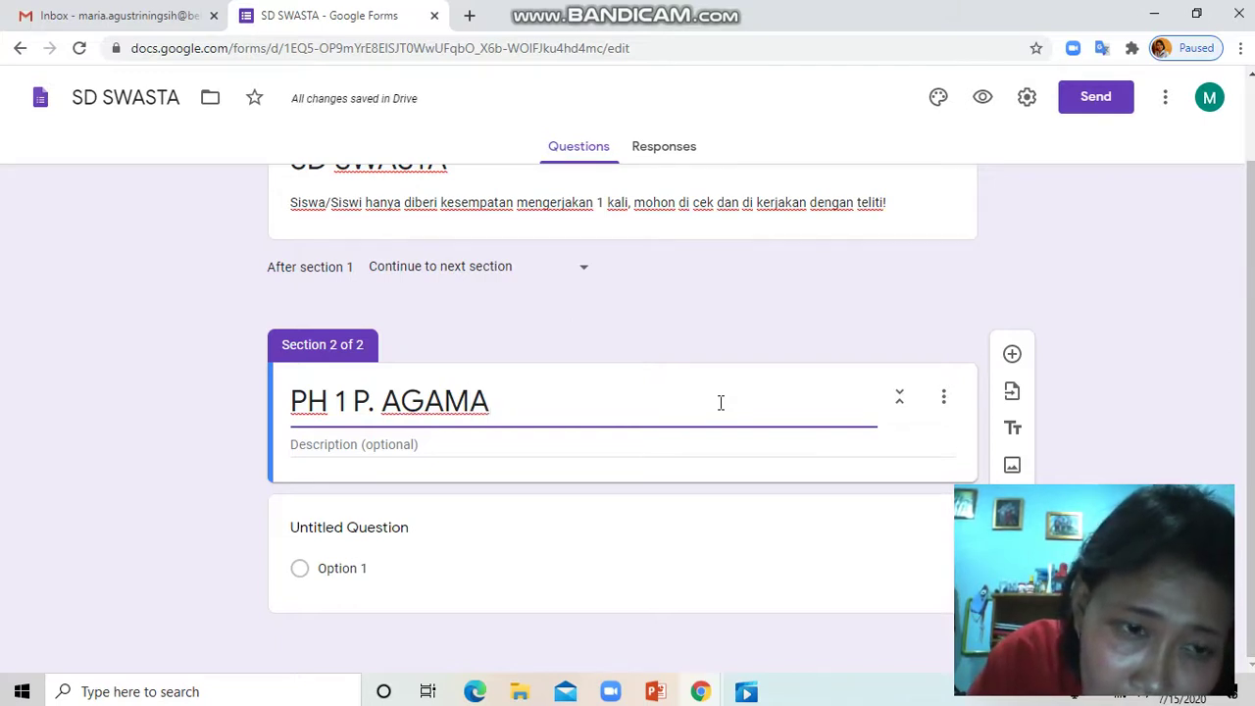
Step: Enter "Pelajaran 1 dan 2" as the description of the second section
click(378, 449)
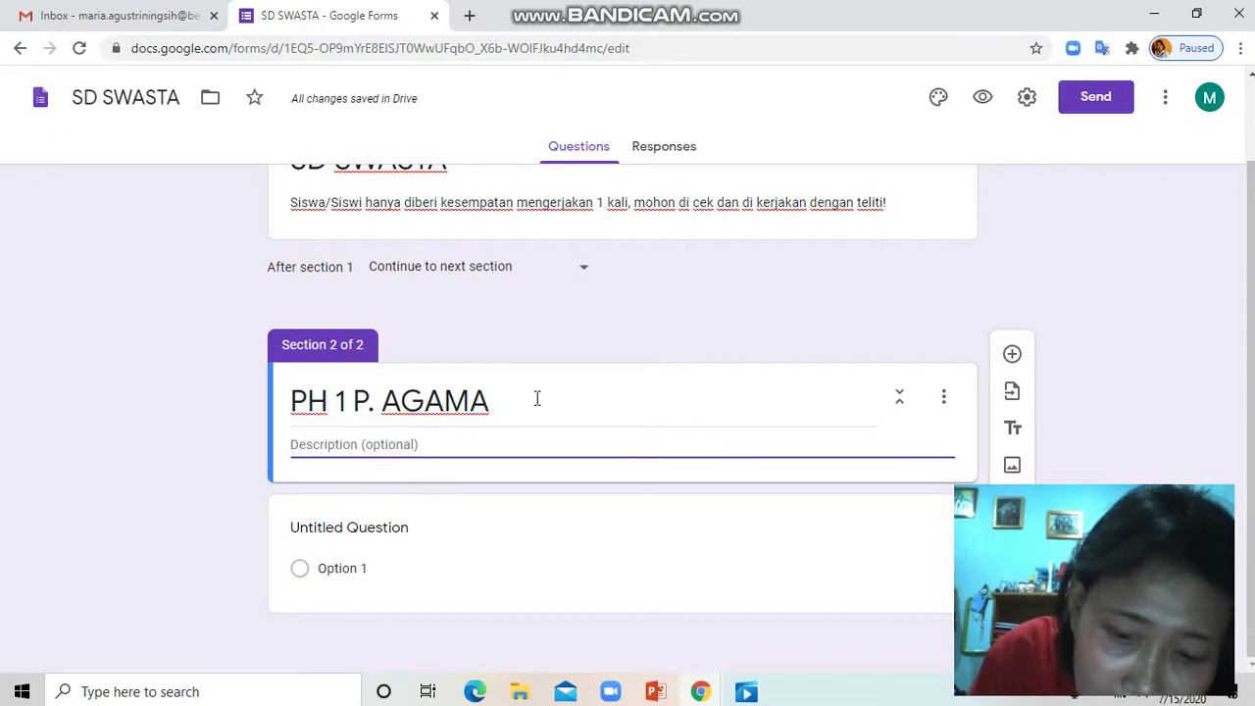
text(P)
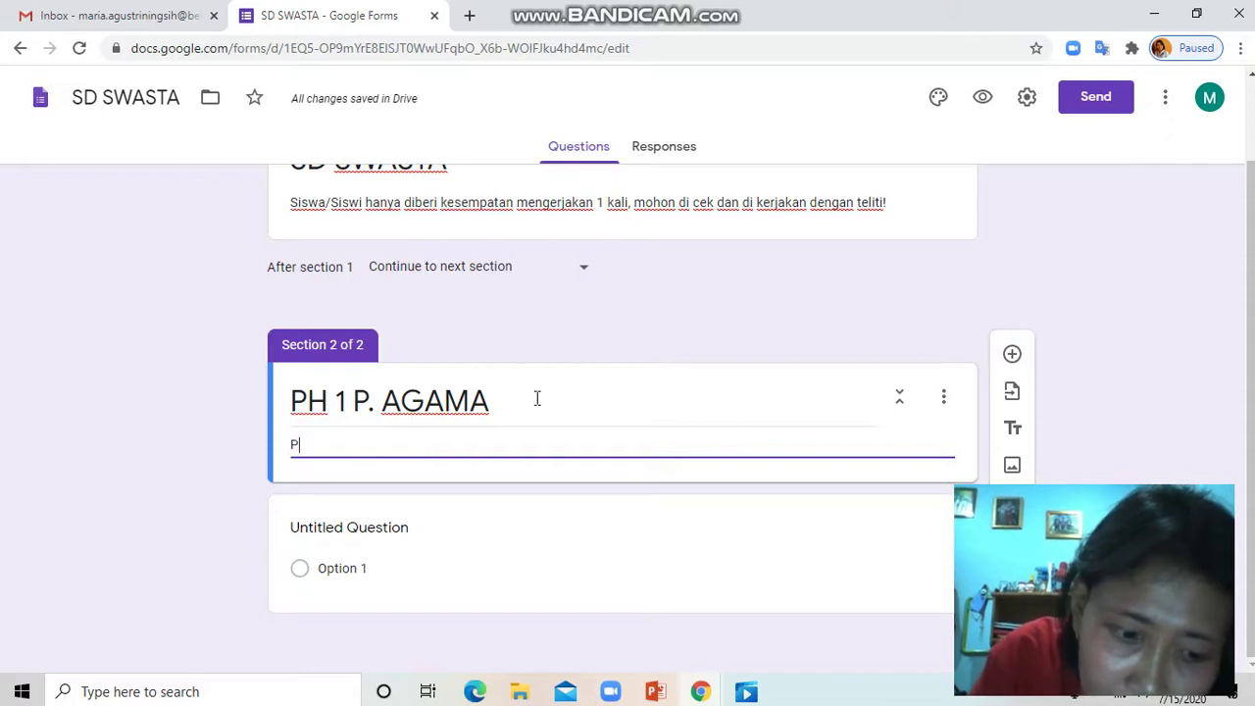
text(elajar)
key(BackSpace)
key(BackSpace)
key(BackSpace)
key(BackSpace)
key(BackSpace)
key(BackSpace)
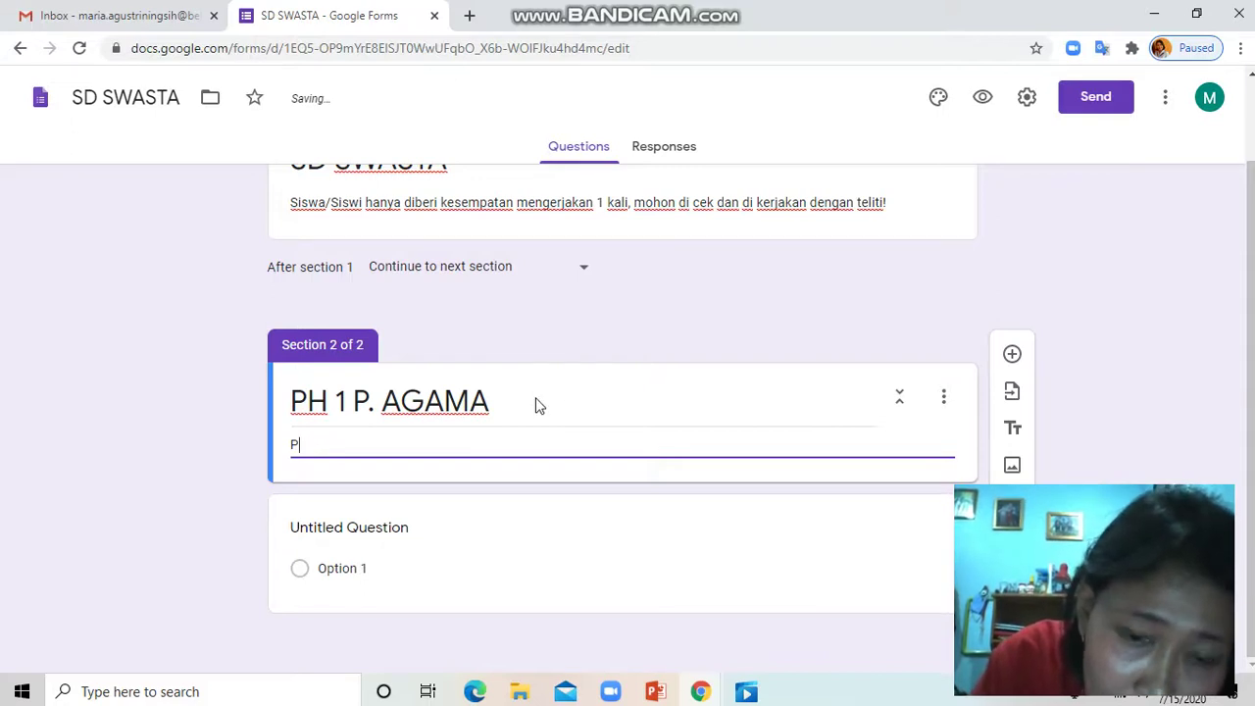
text(elajar)
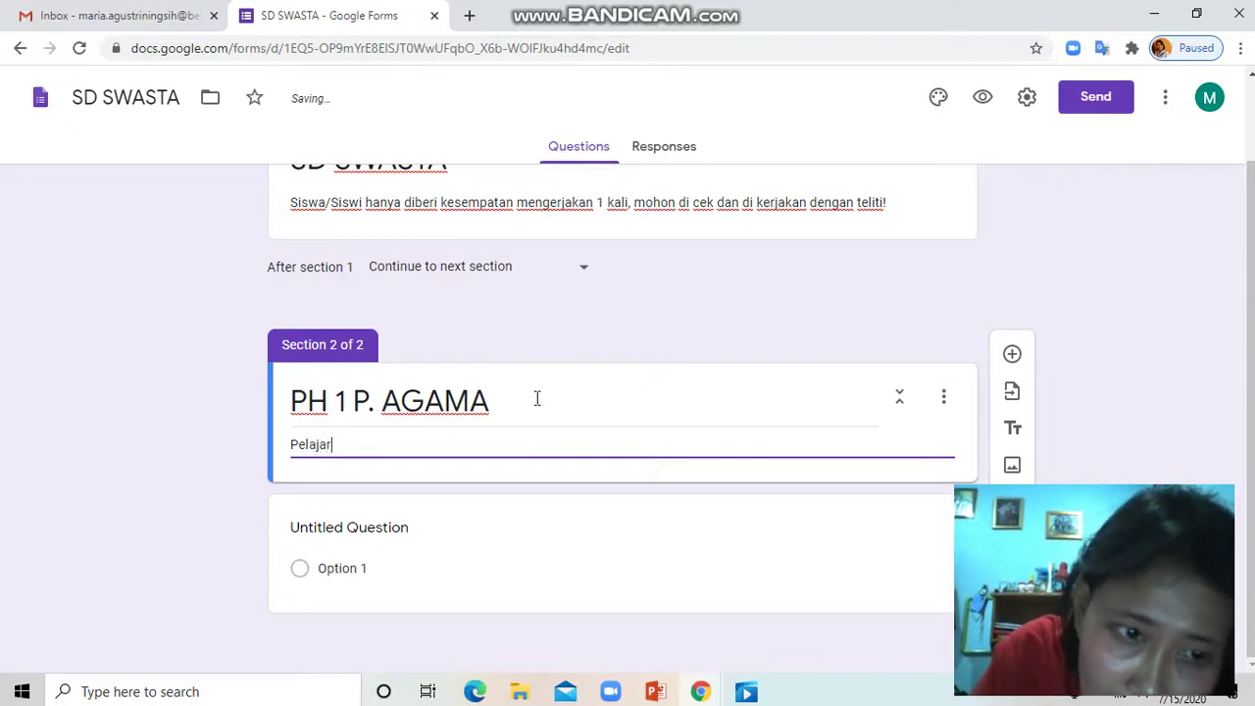
text(an )
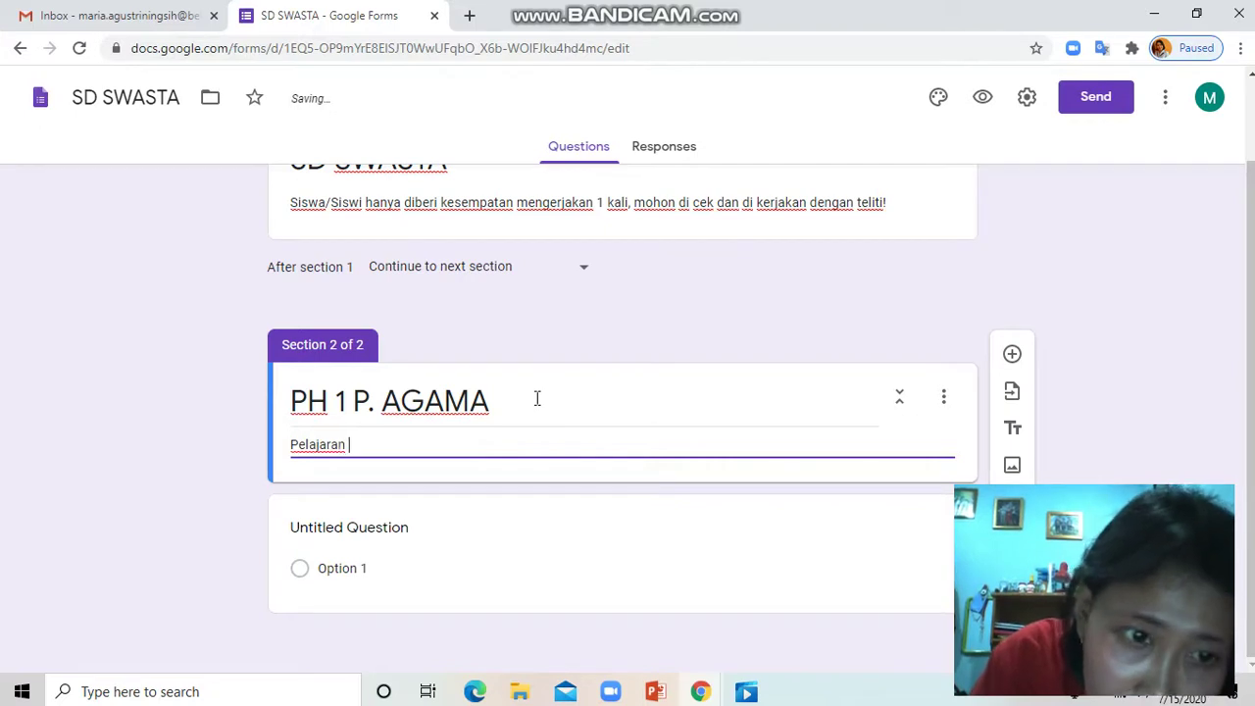
text(1 dan 2)
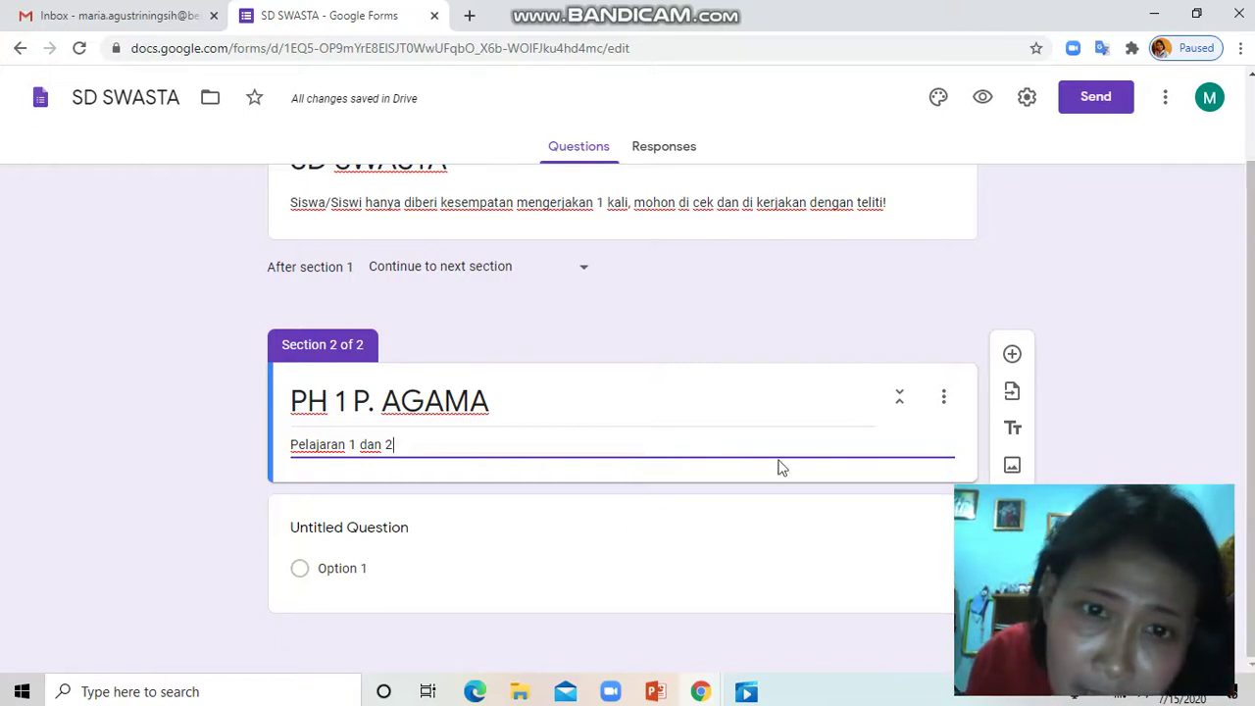
triple_click(496, 400)
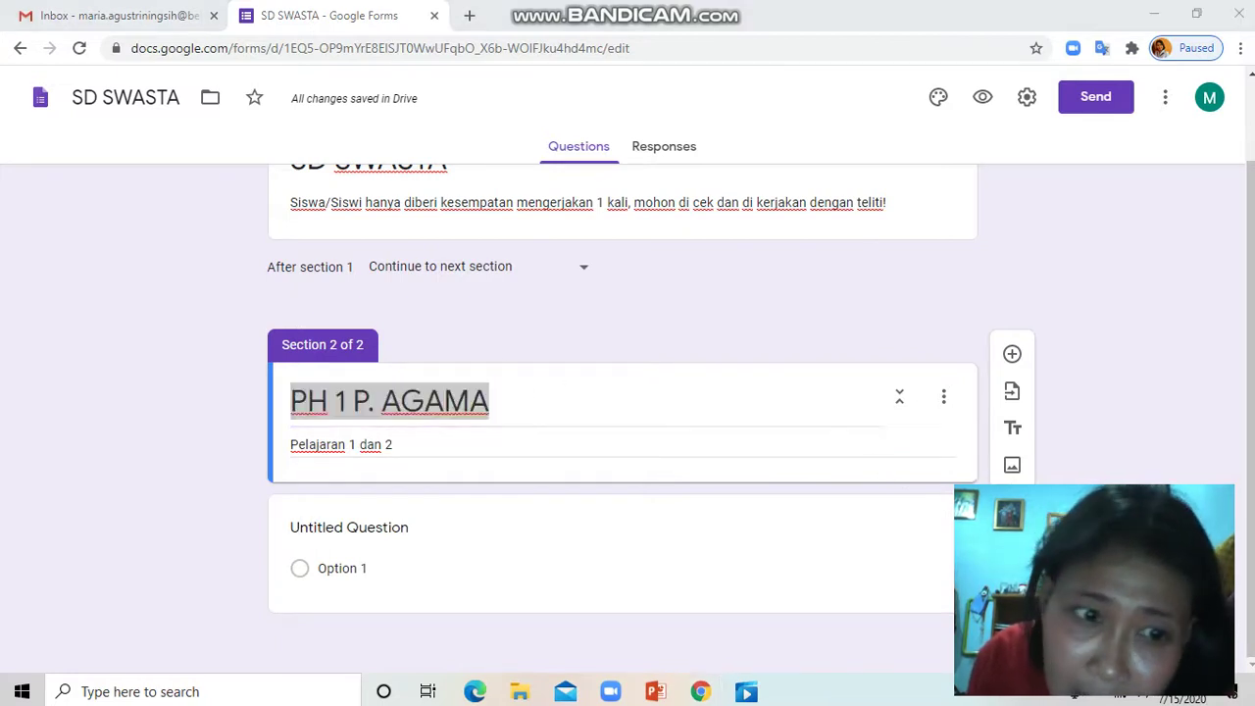
click(382, 532)
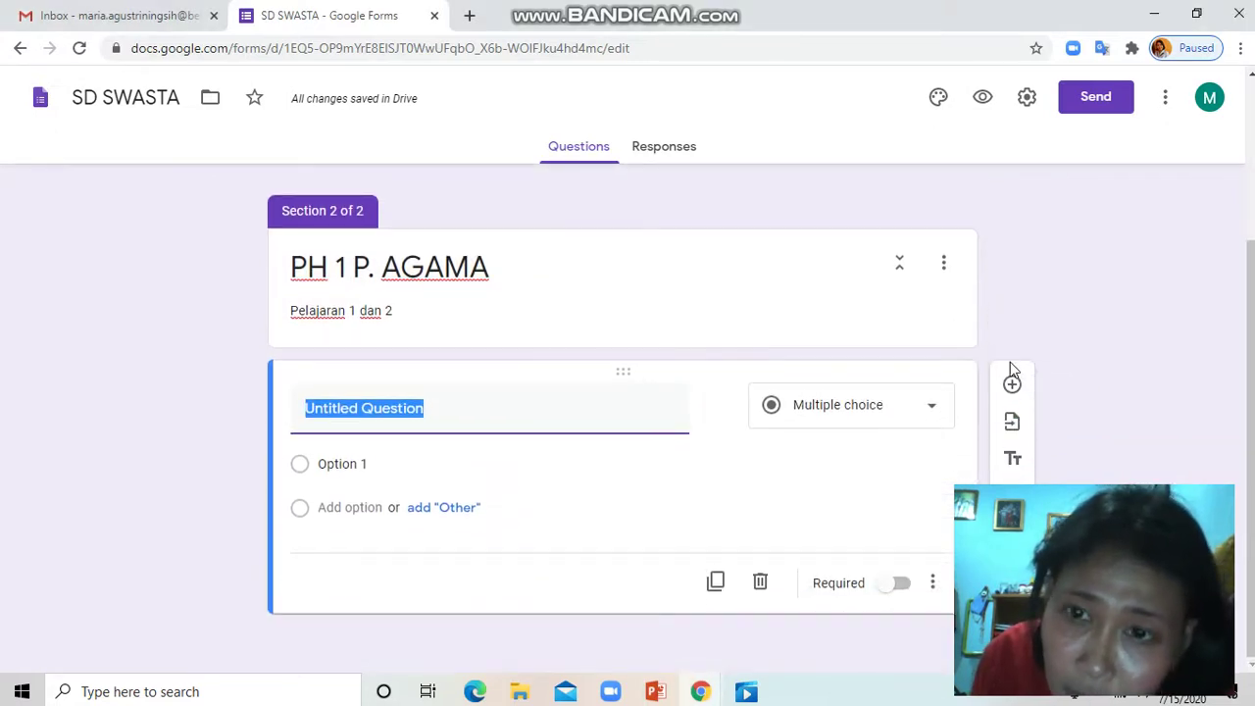
drag(1011, 364, 1019, 273)
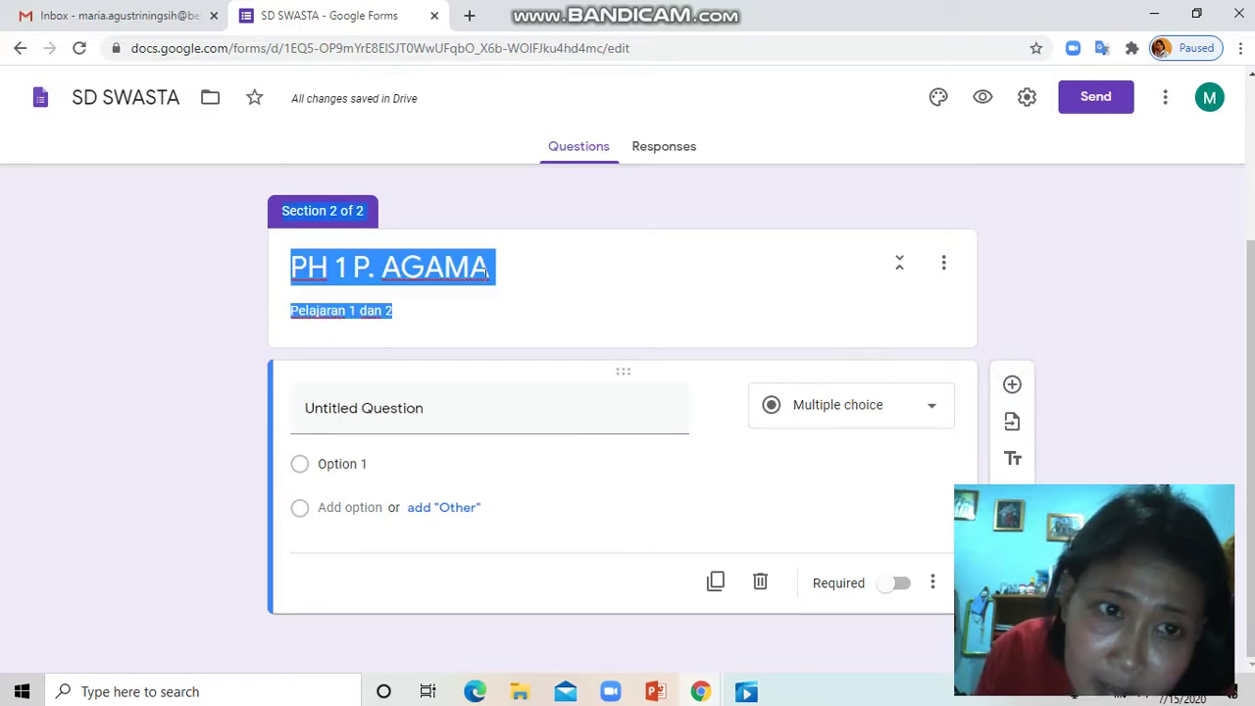
click(487, 272)
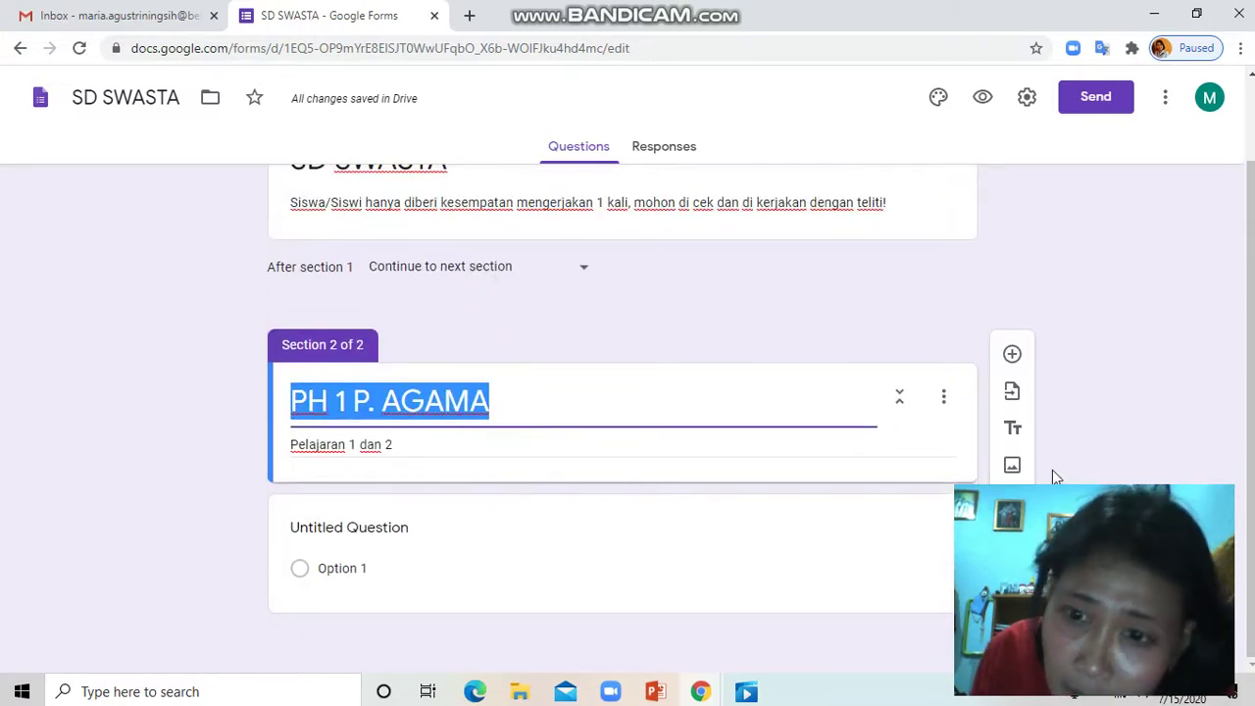
click(1079, 510)
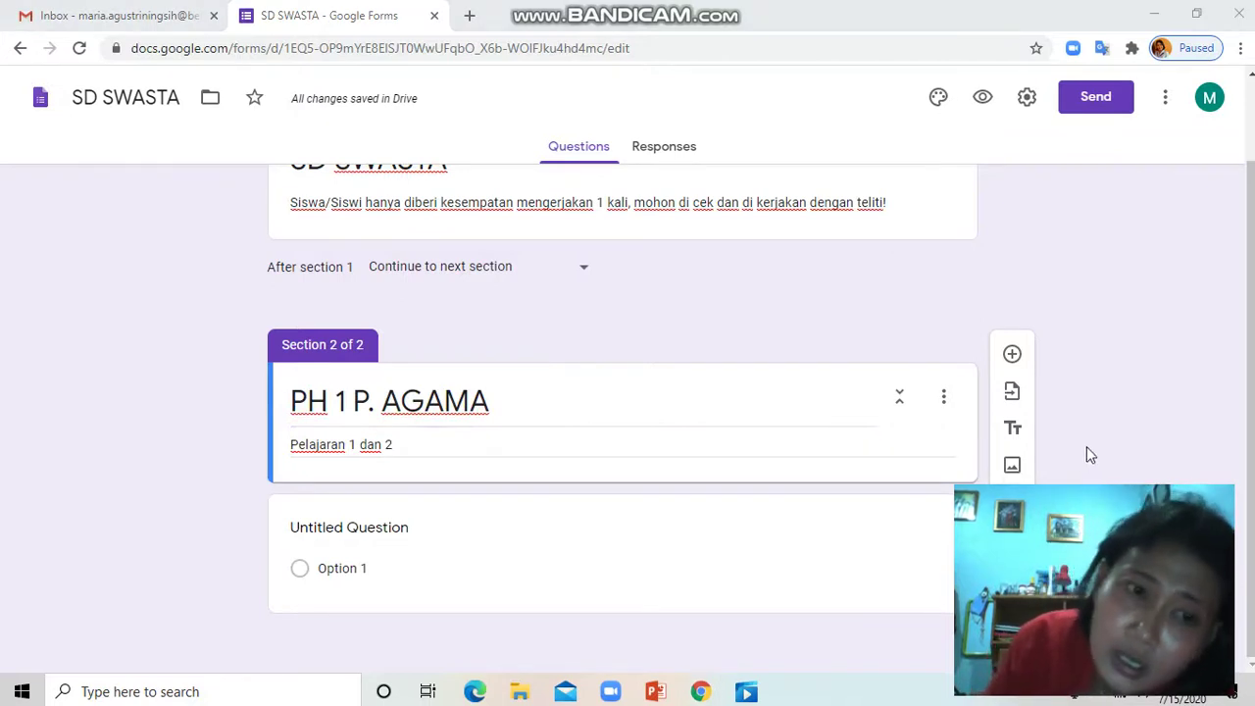
click(439, 529)
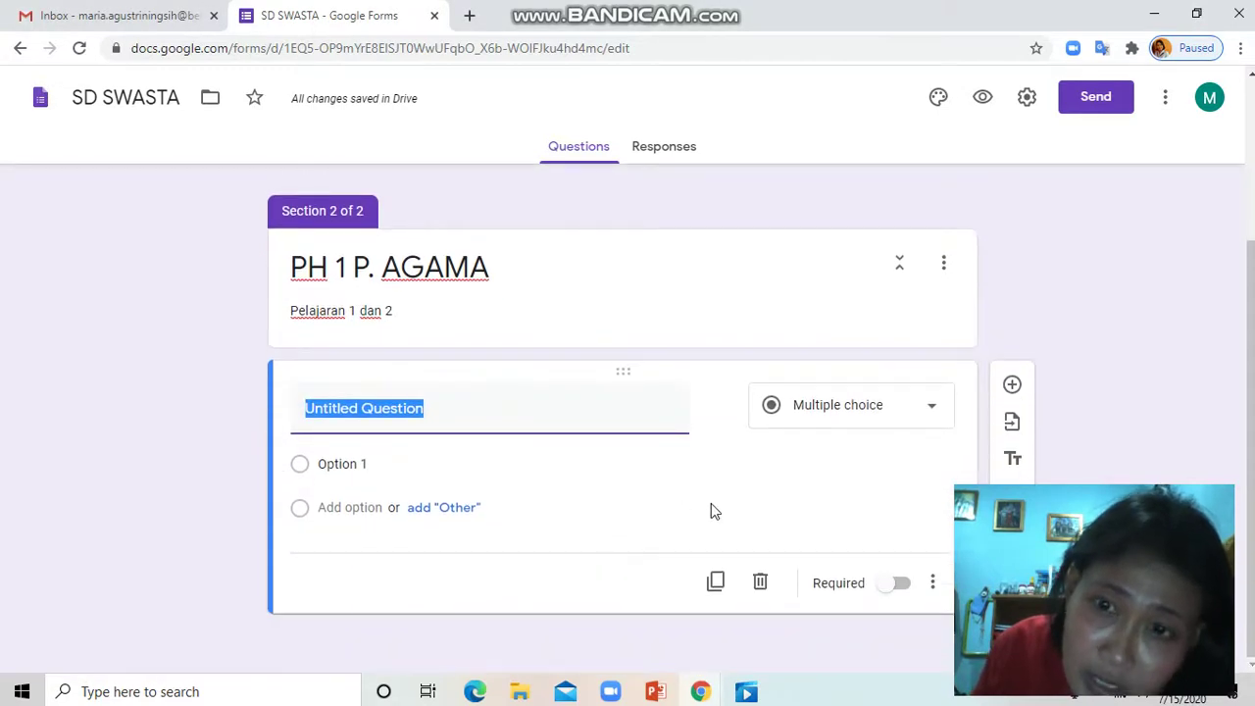
scroll(711, 509, up, 2)
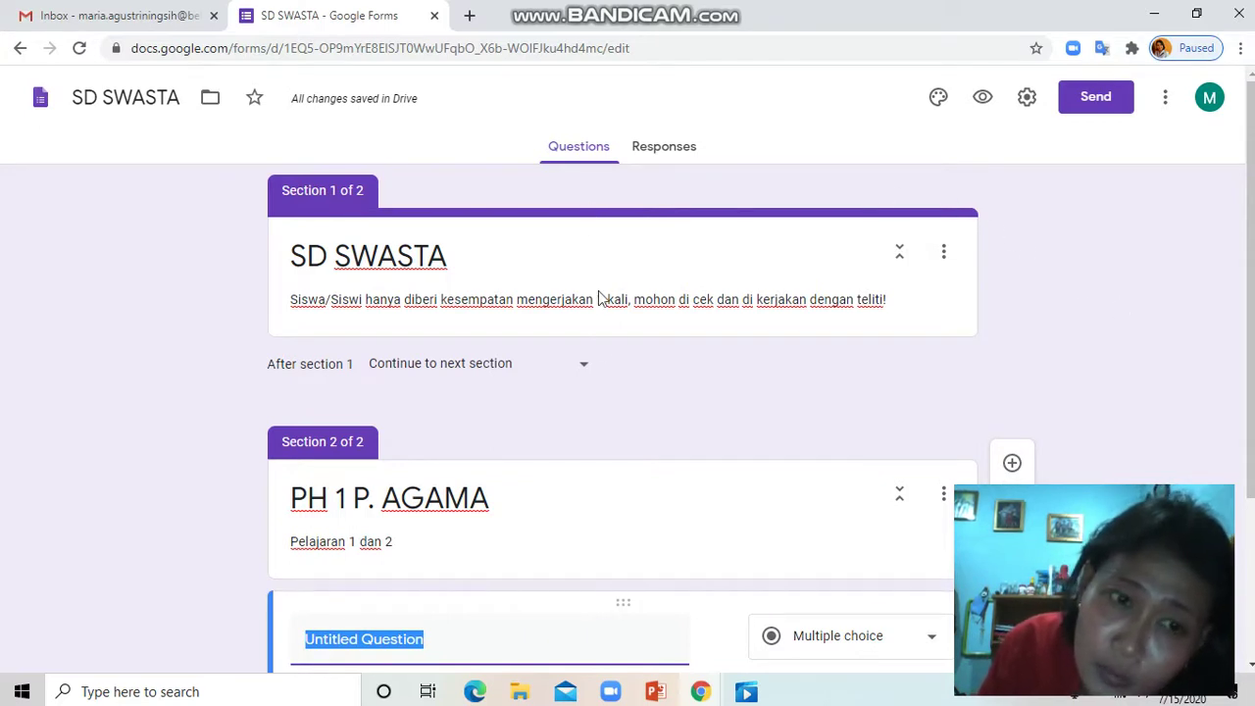
scroll(606, 356, down, 1)
scroll(606, 356, down, 2)
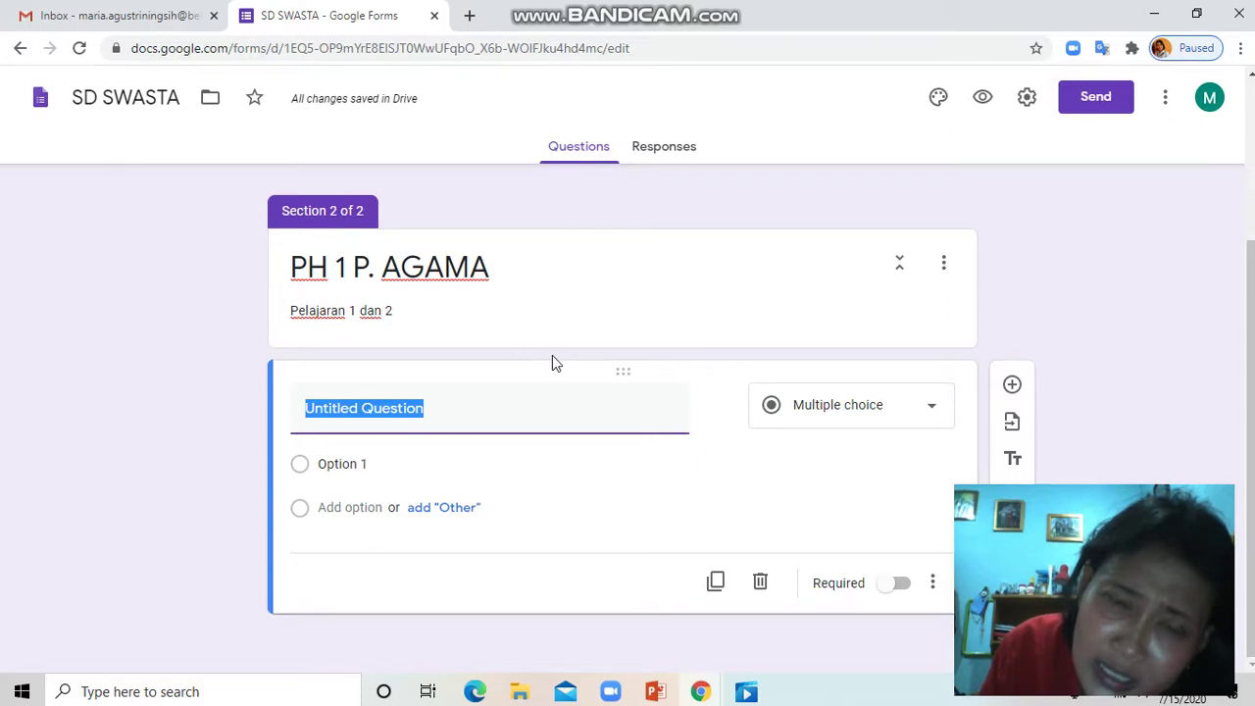
click(664, 149)
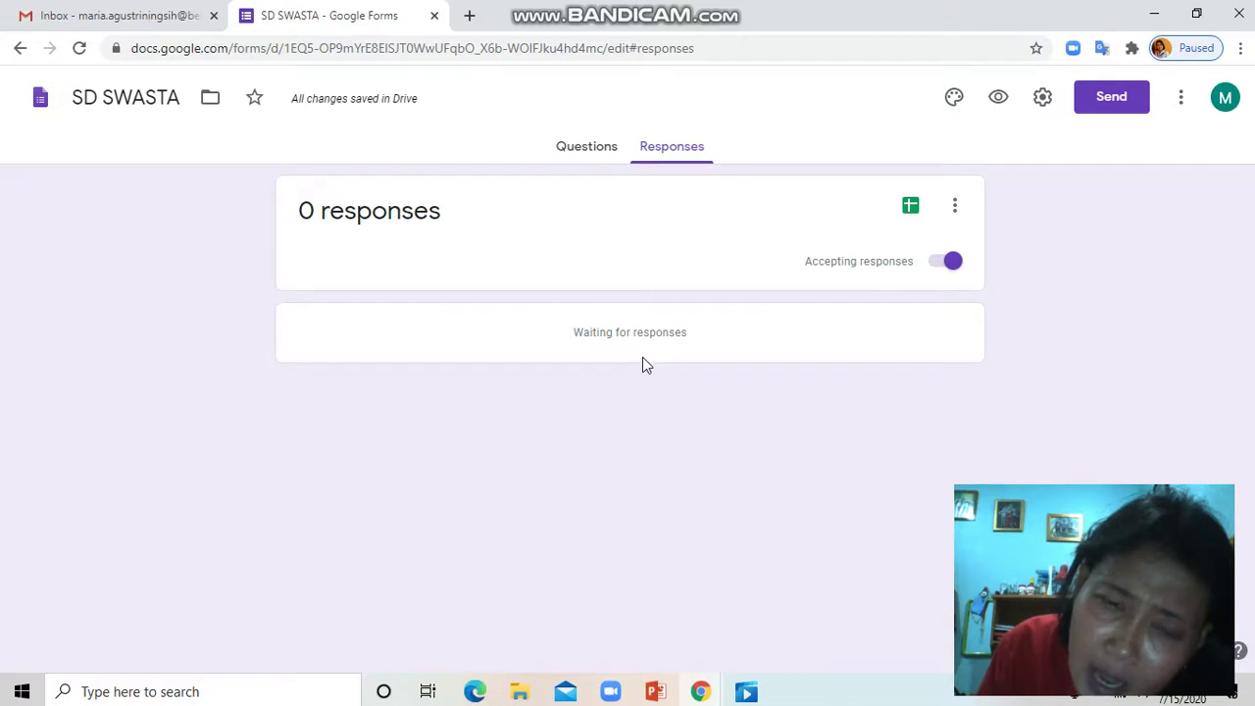
click(584, 149)
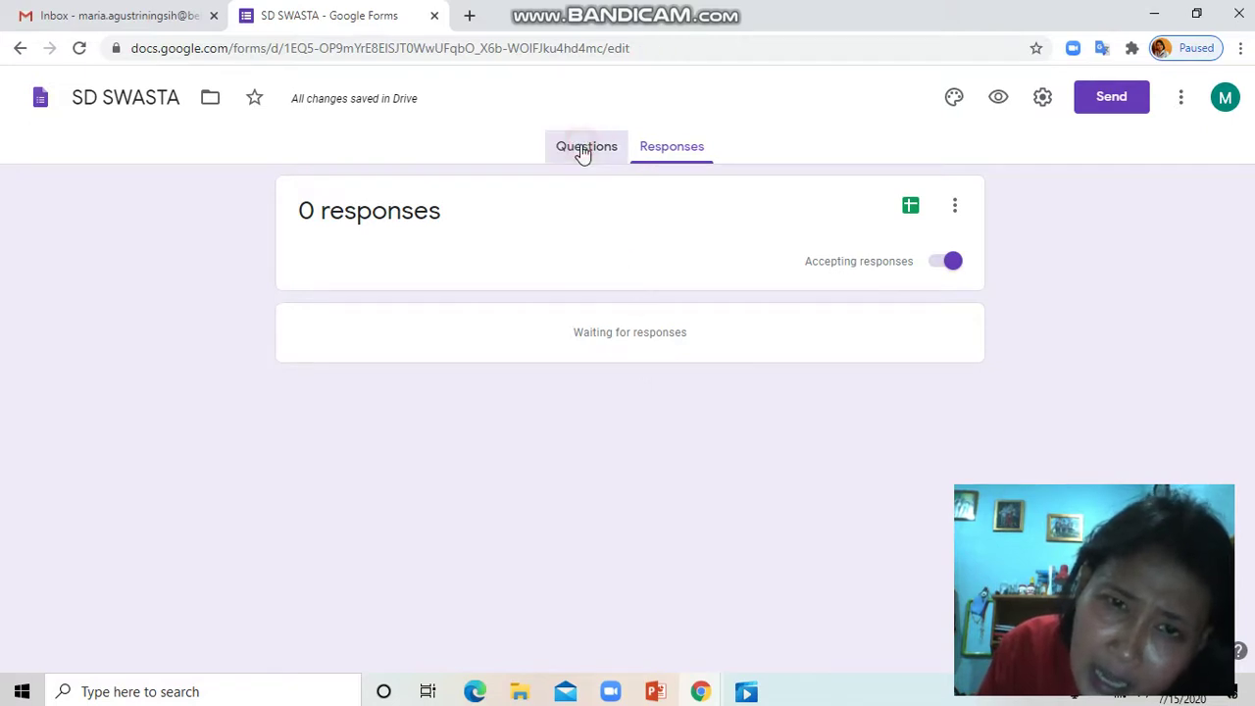
Step: Make the untitled multiple-choice question in the PH 1 P. AGAMA section required
scroll(686, 461, down, 2)
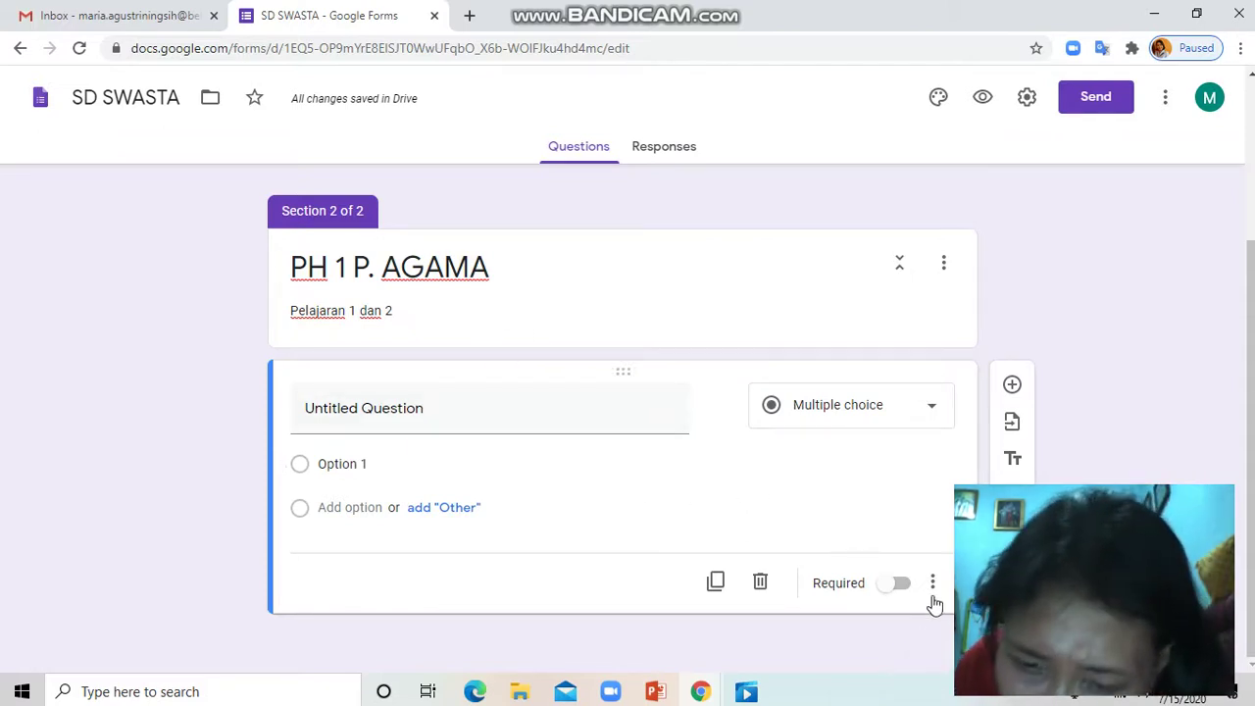
click(902, 585)
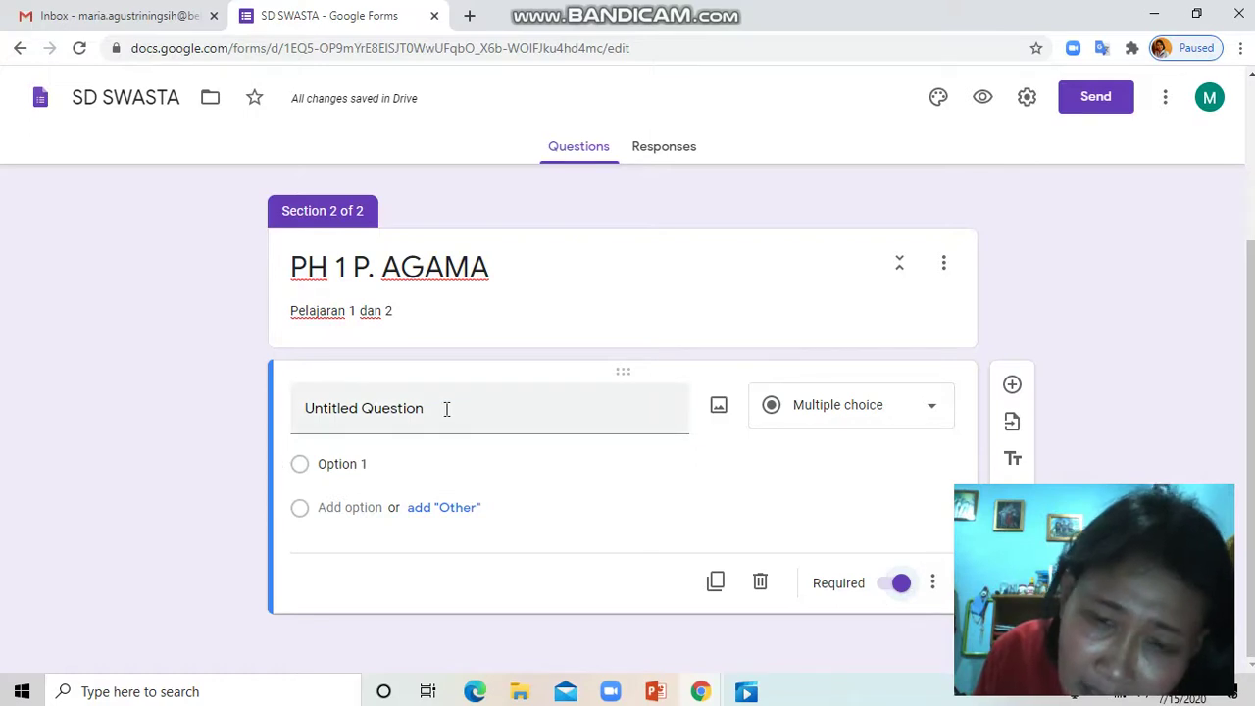
click(934, 409)
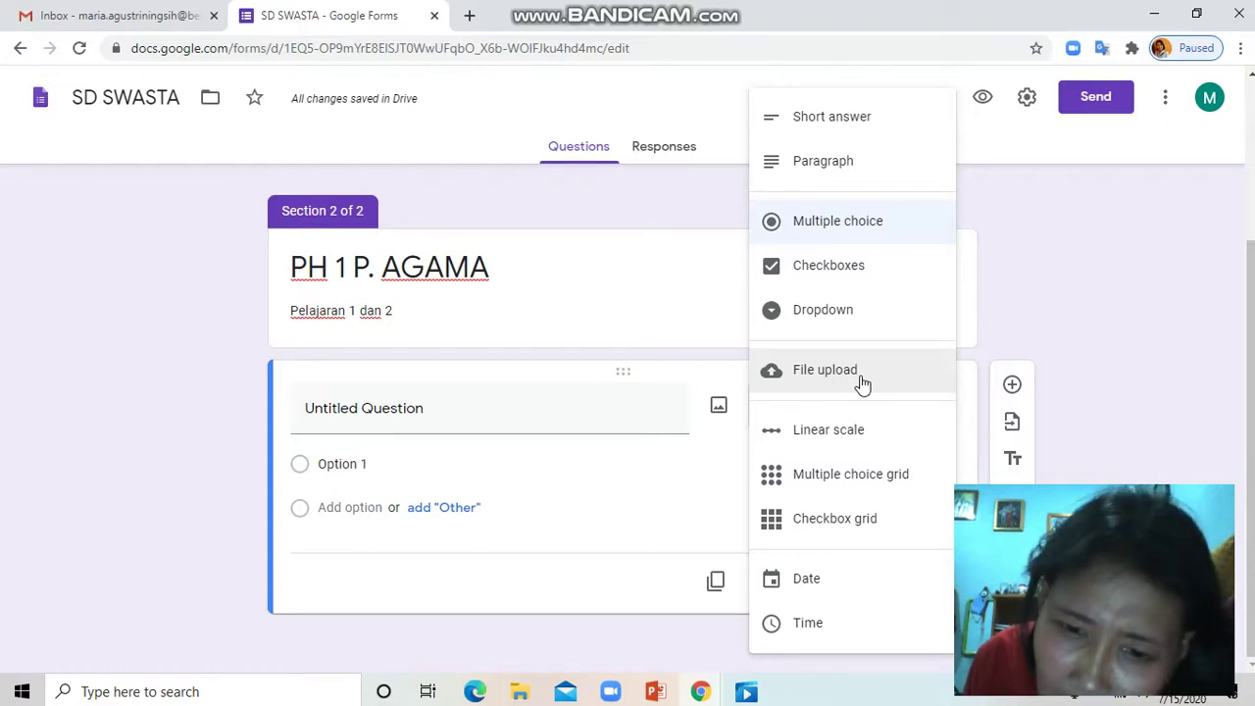
click(574, 406)
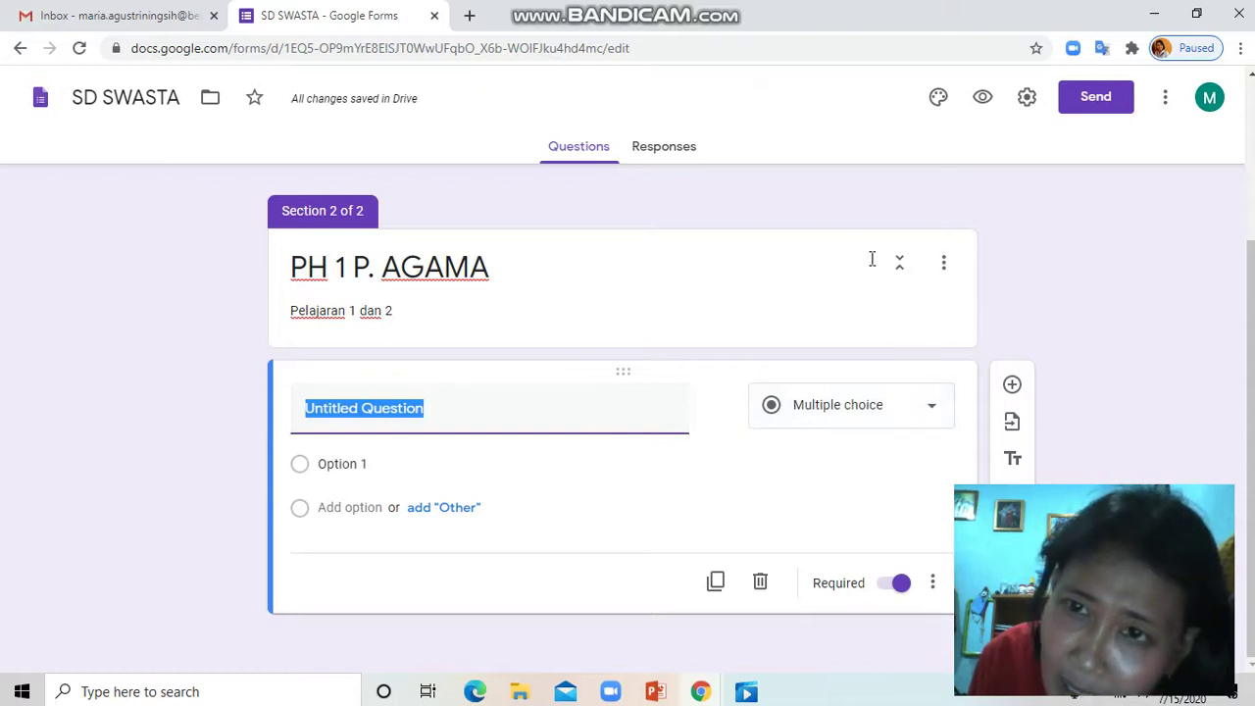
Step: Preview the form as a respondent through to its second section, then return to the form editor
scroll(547, 268, up, 3)
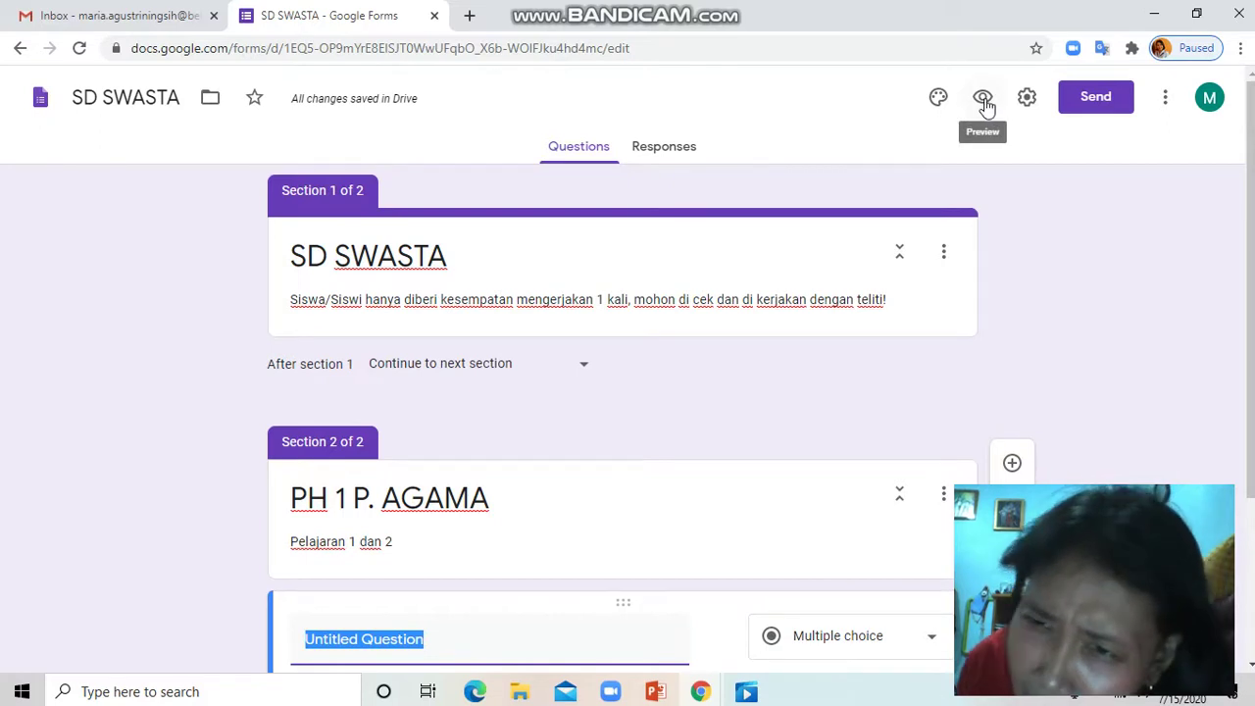
click(985, 102)
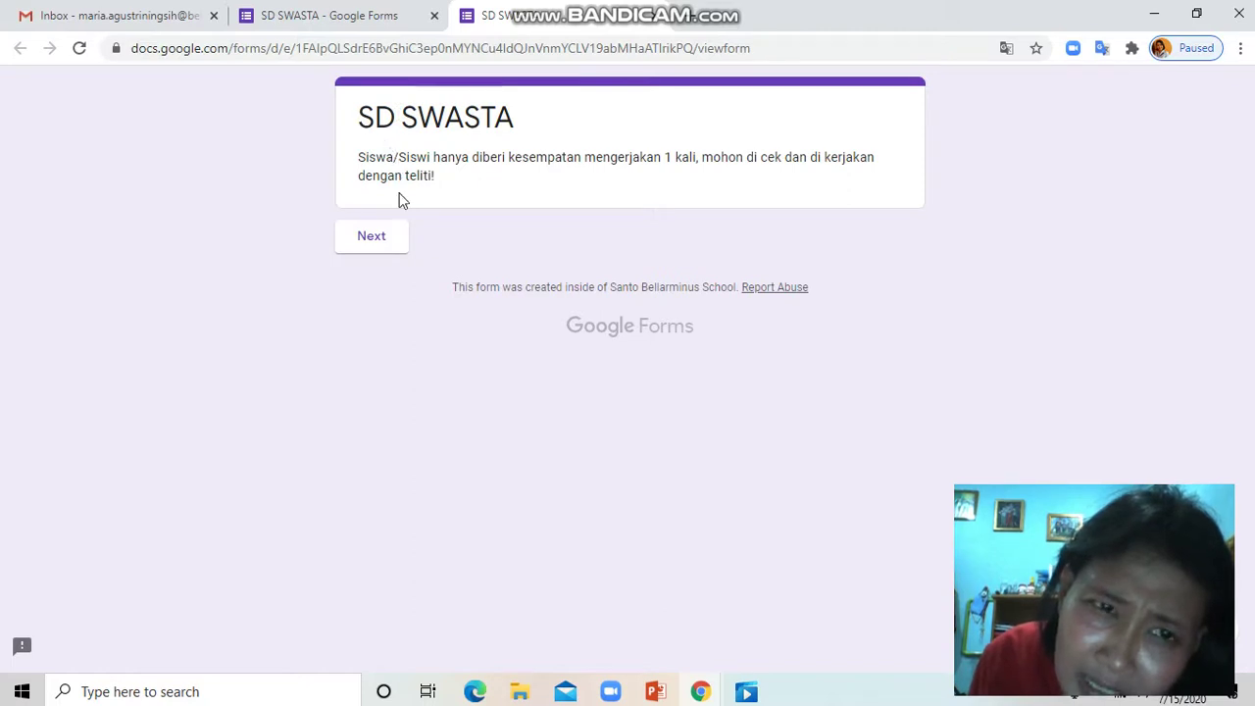
click(388, 245)
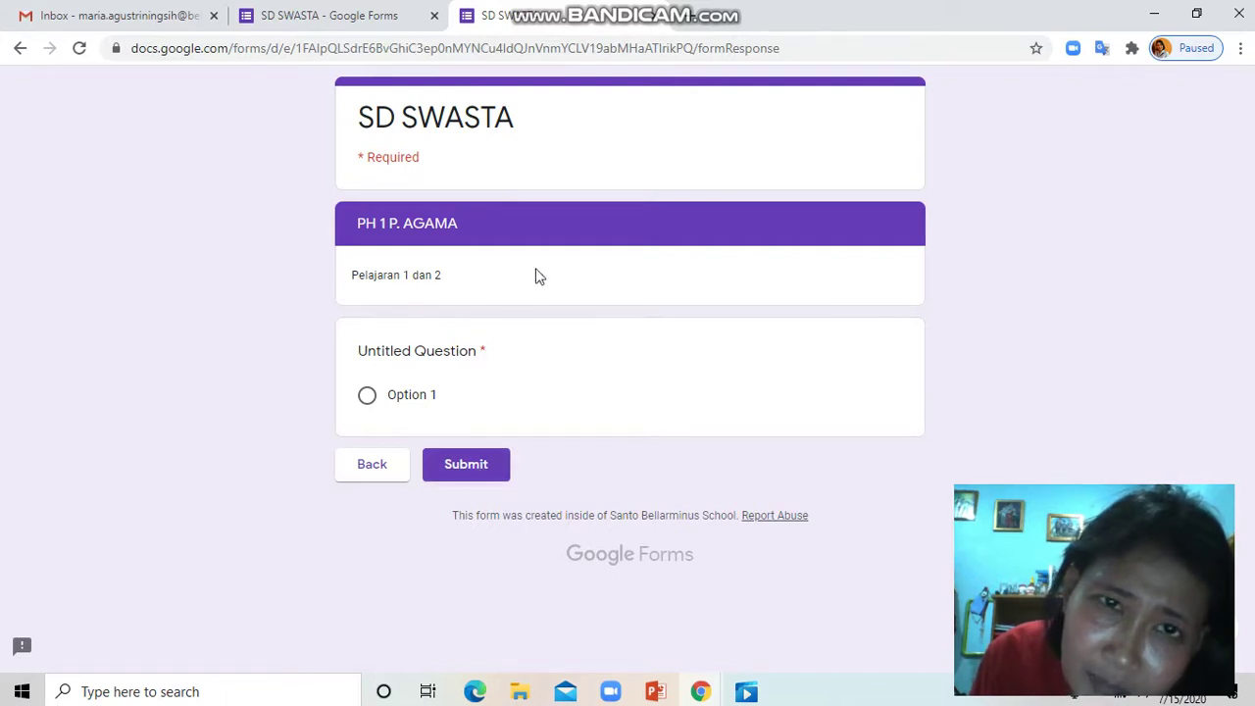
click(365, 16)
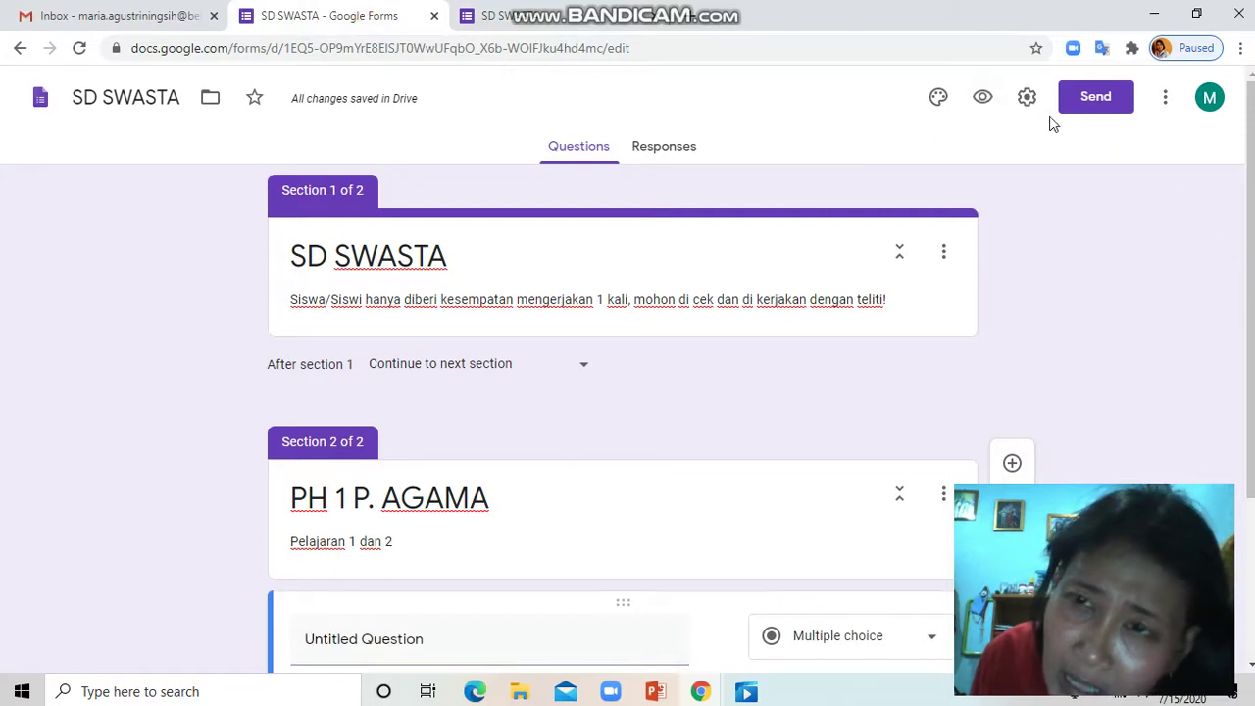
Step: Limit the form to 1 response per respondent in the general settings and save the change
click(1026, 98)
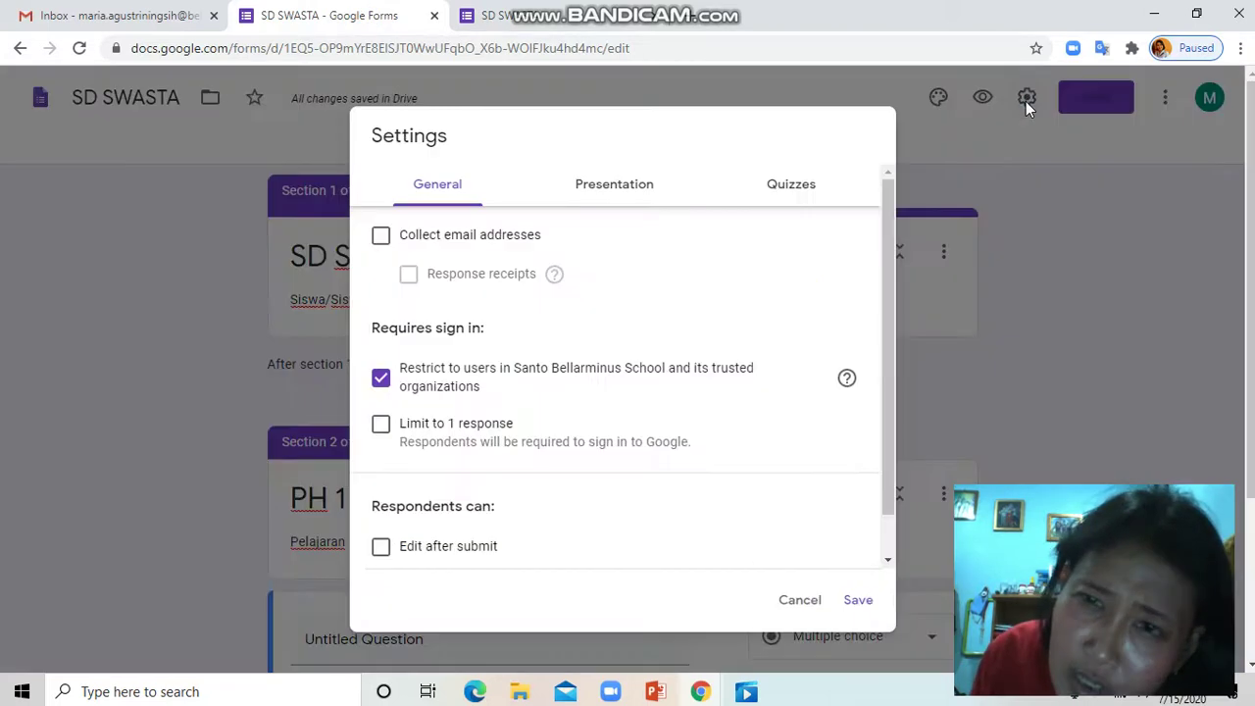
click(427, 197)
scroll(501, 339, down, 1)
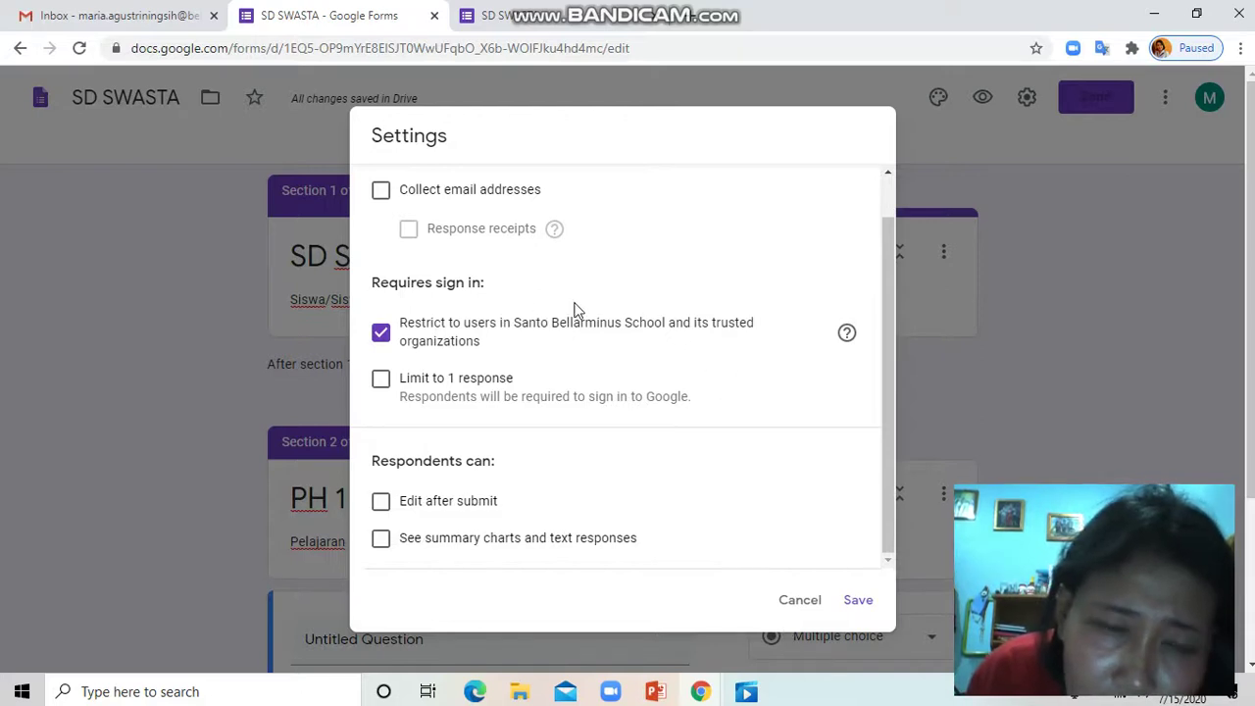
scroll(501, 292, up, 1)
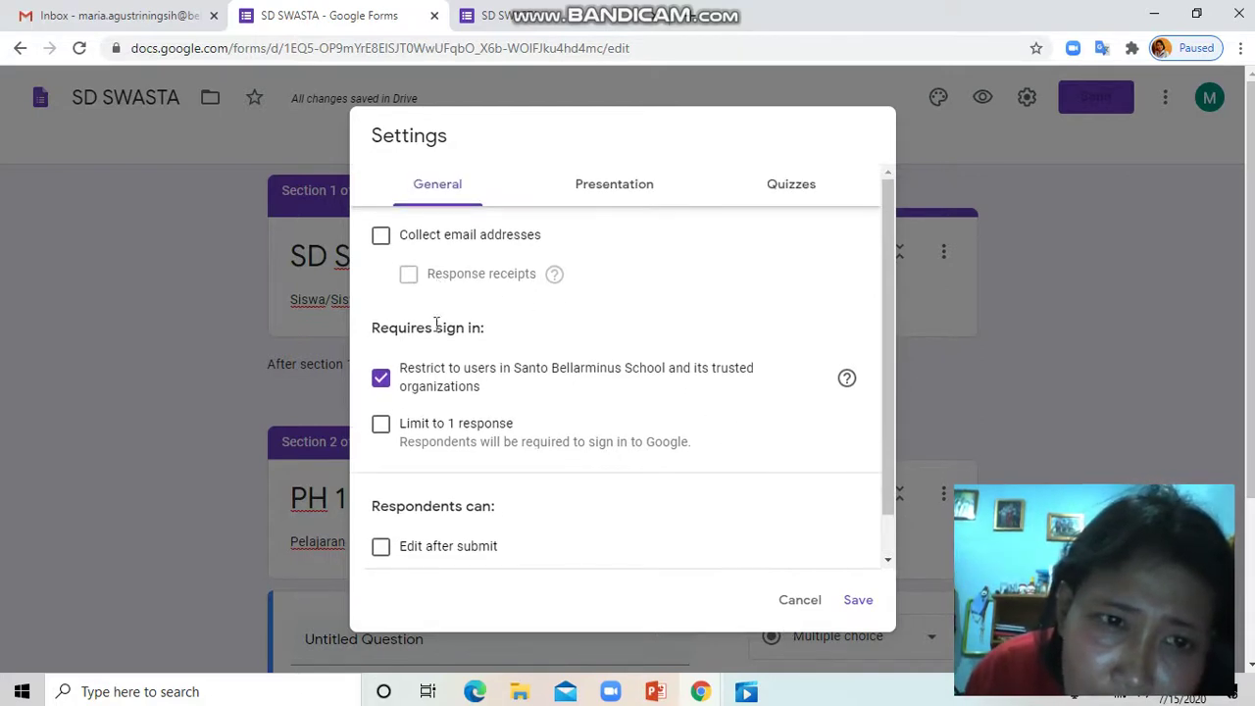
click(383, 425)
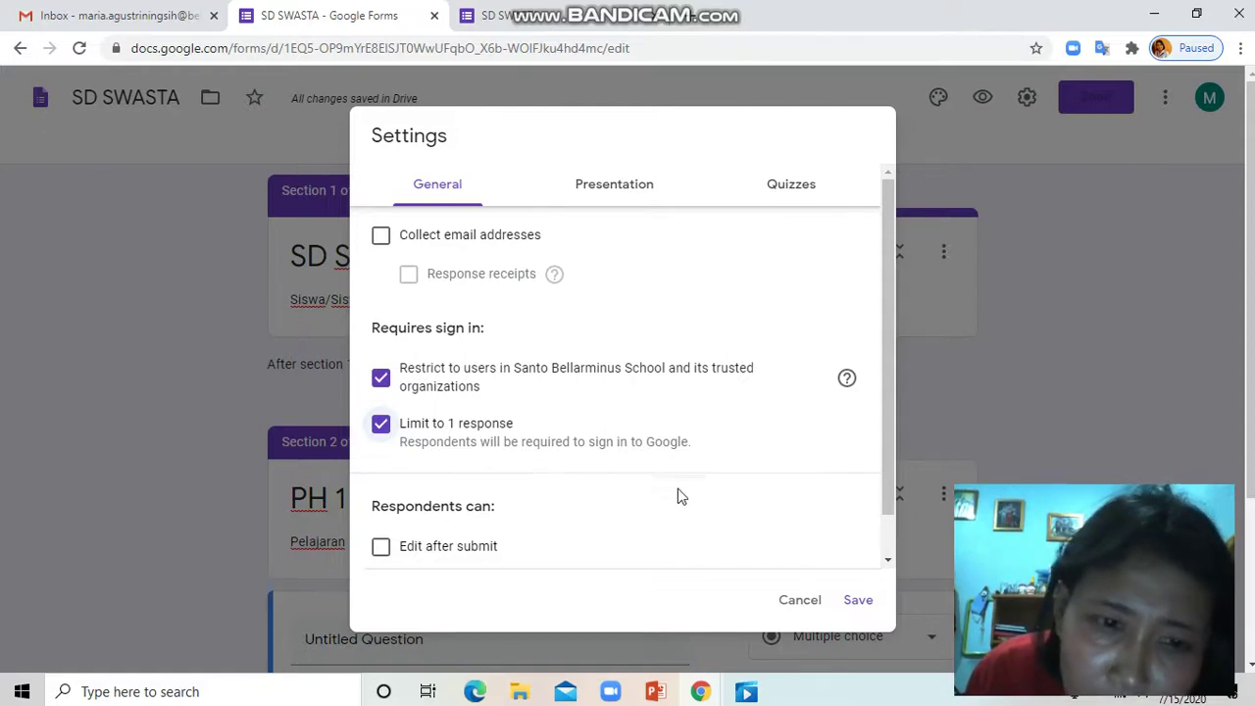
scroll(667, 491, down, 1)
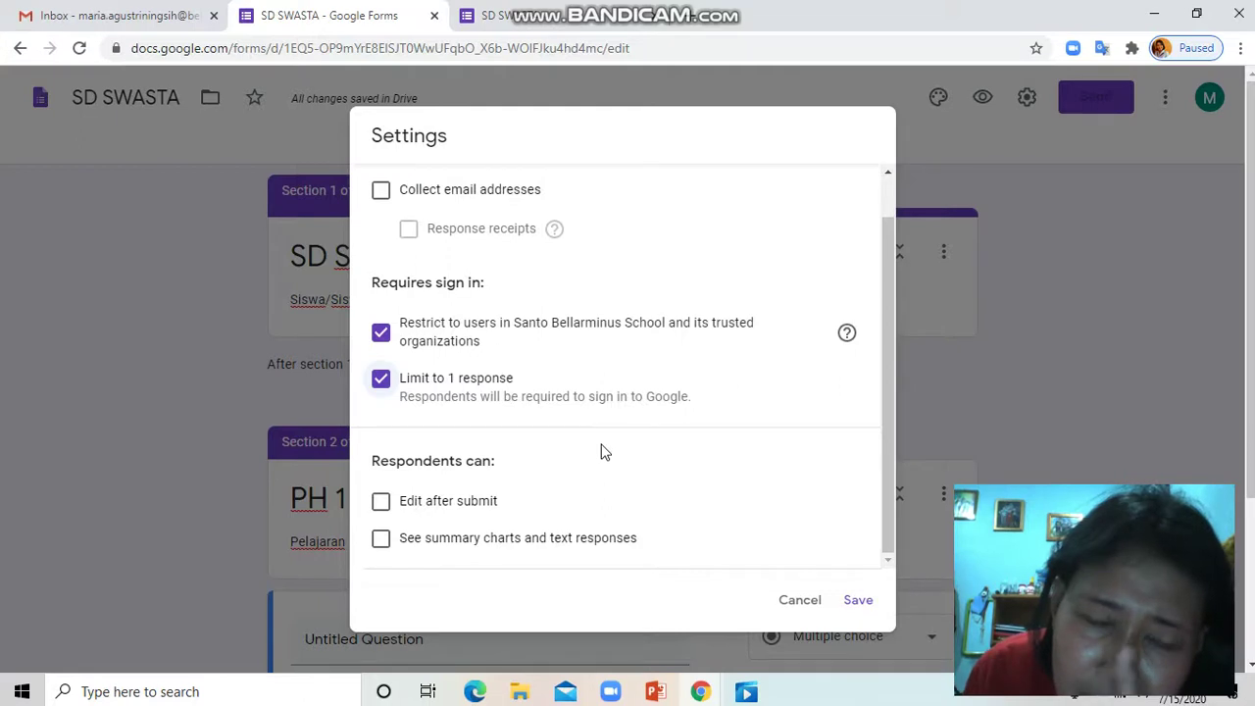
click(861, 600)
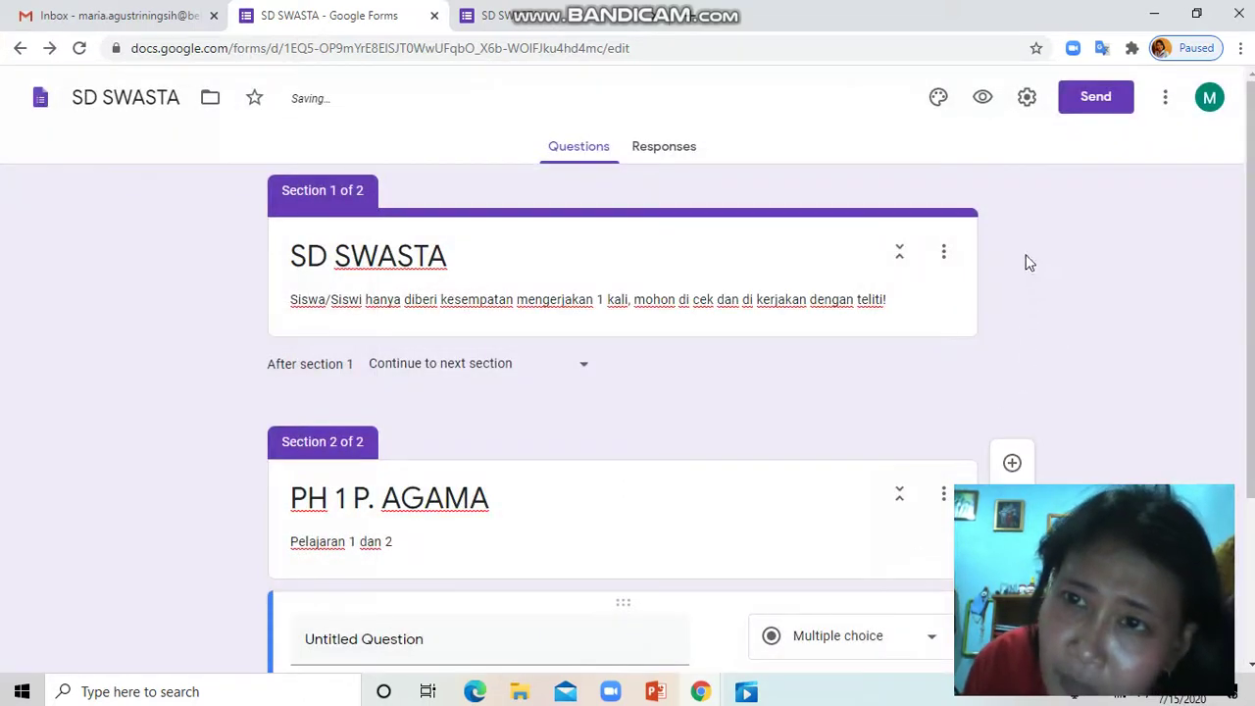
Step: Turn the form into a quiz with grades released immediately after each submission, and save the settings
click(1026, 97)
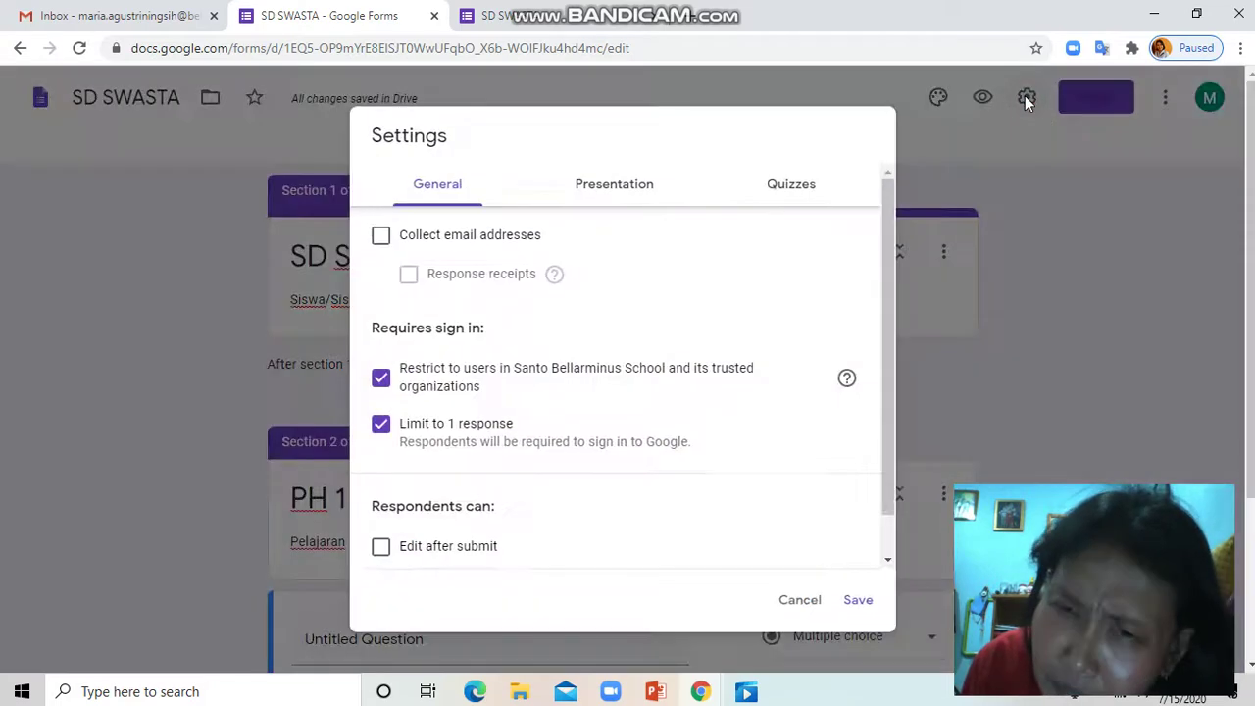
click(620, 186)
scroll(585, 333, down, 2)
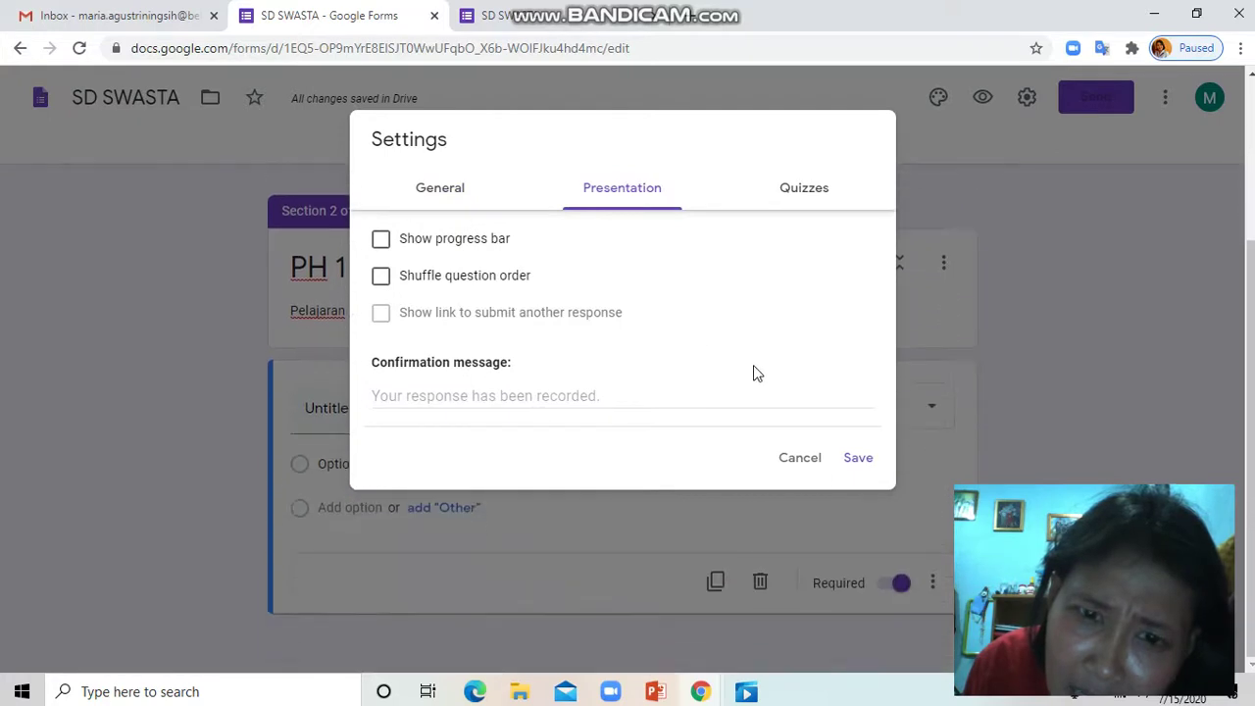
click(816, 194)
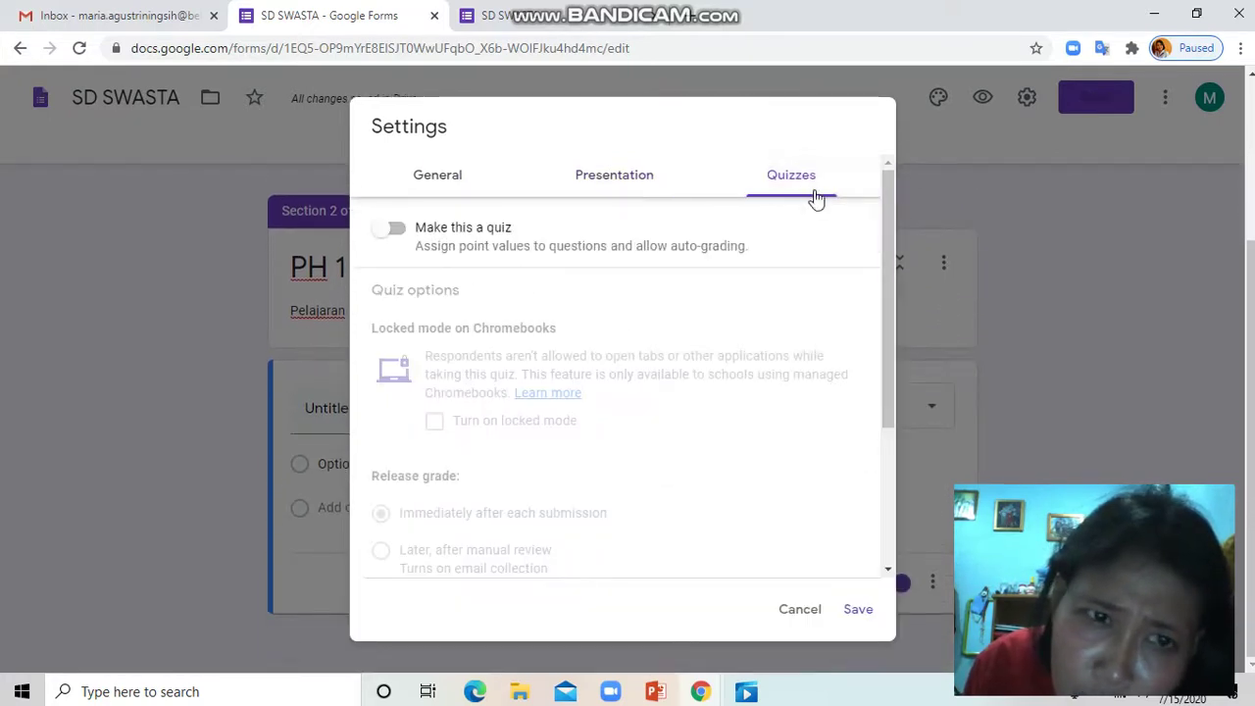
scroll(552, 383, down, 2)
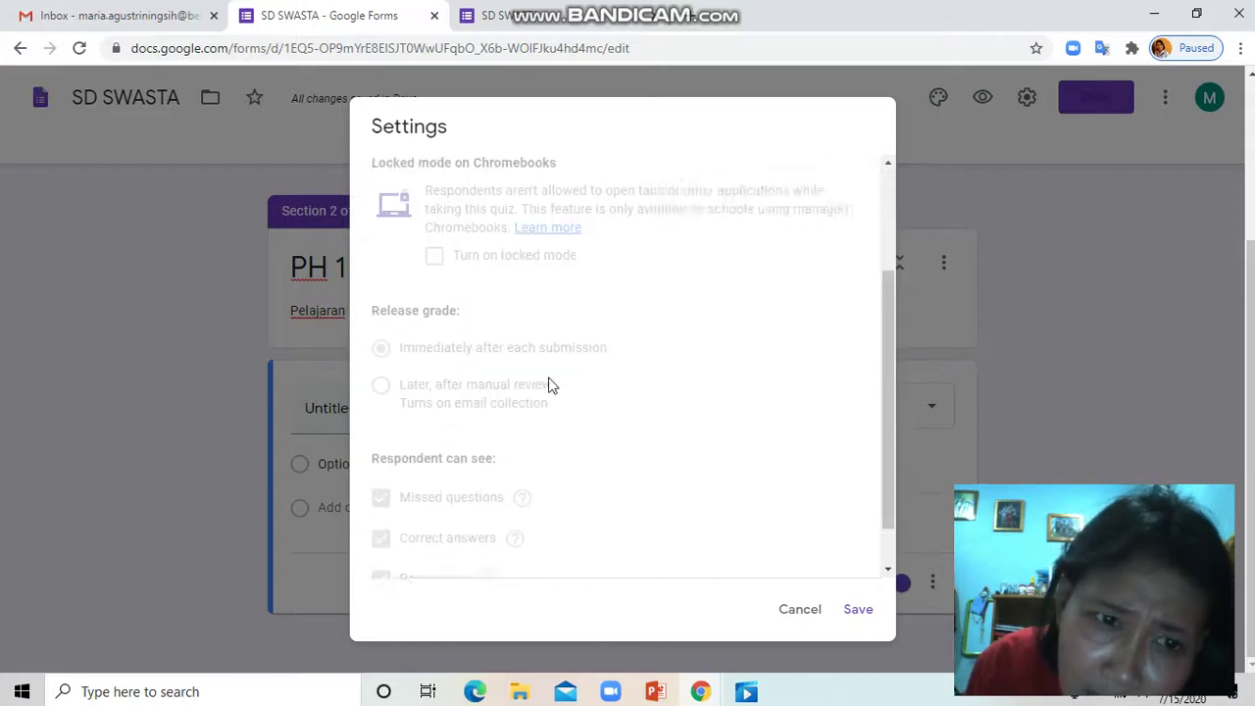
scroll(585, 398, up, 2)
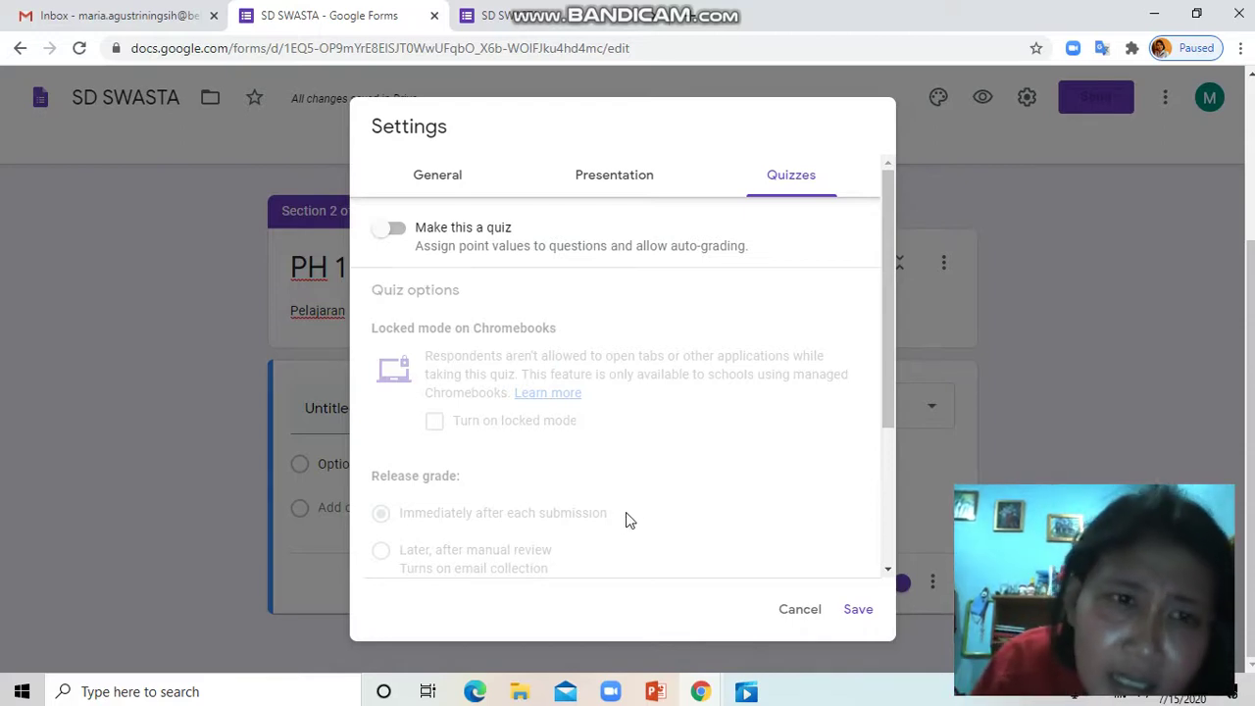
click(402, 233)
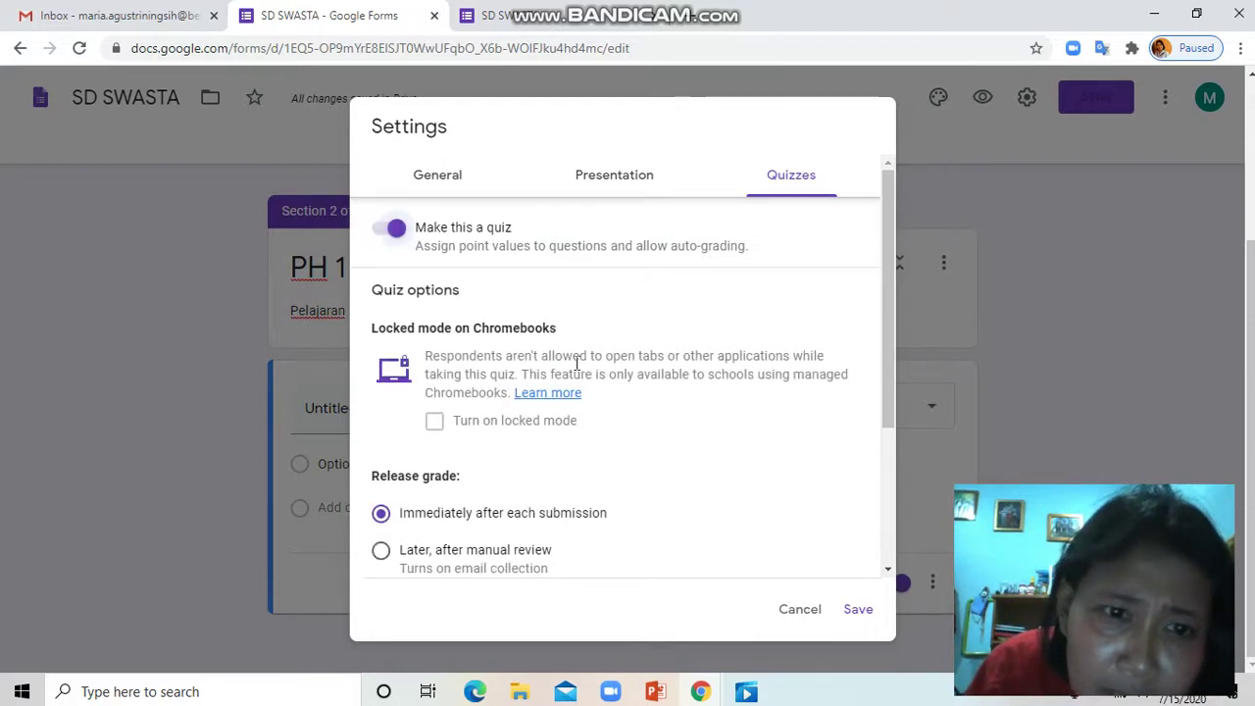
scroll(536, 514, down, 3)
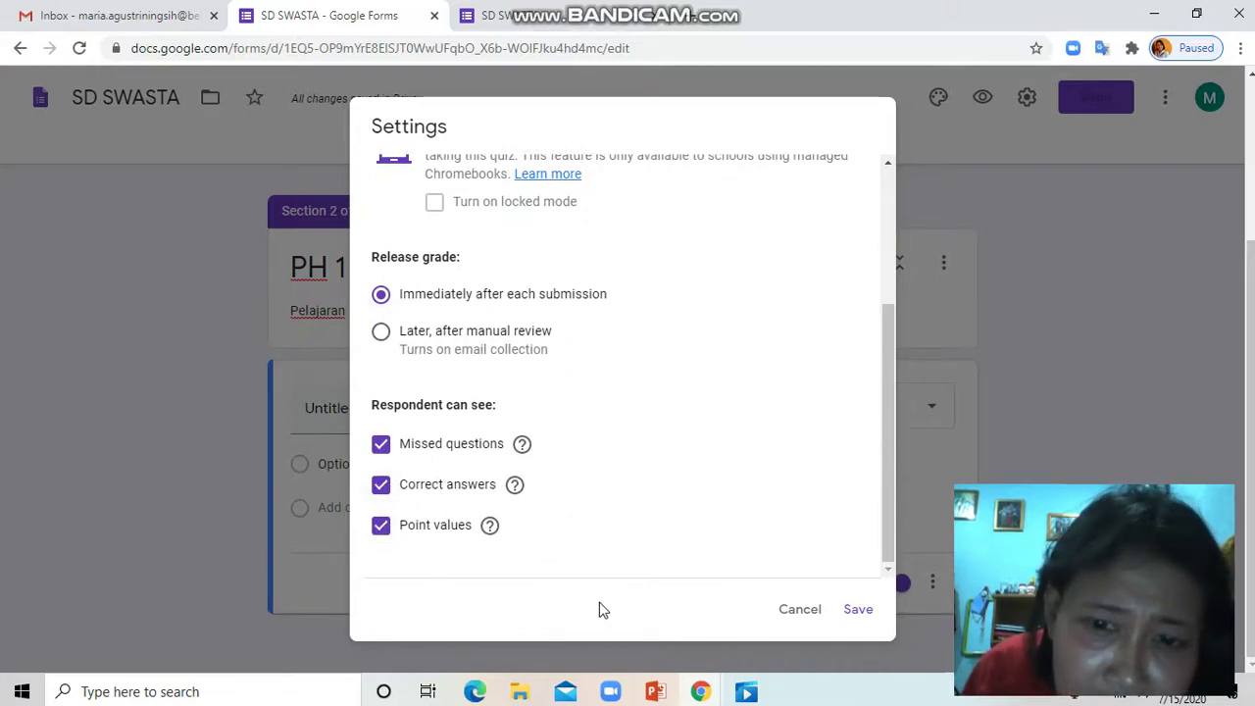
click(856, 611)
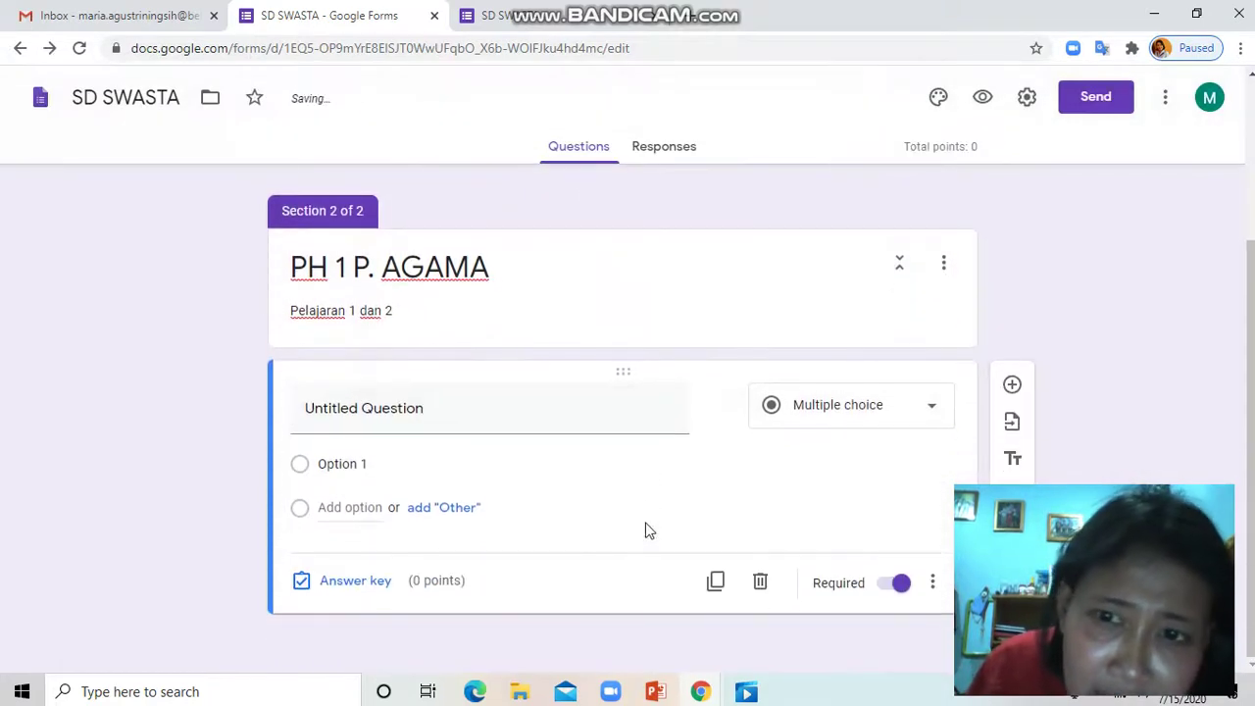
Step: Mark Option 1 as the correct answer in the untitled question's answer key
click(349, 583)
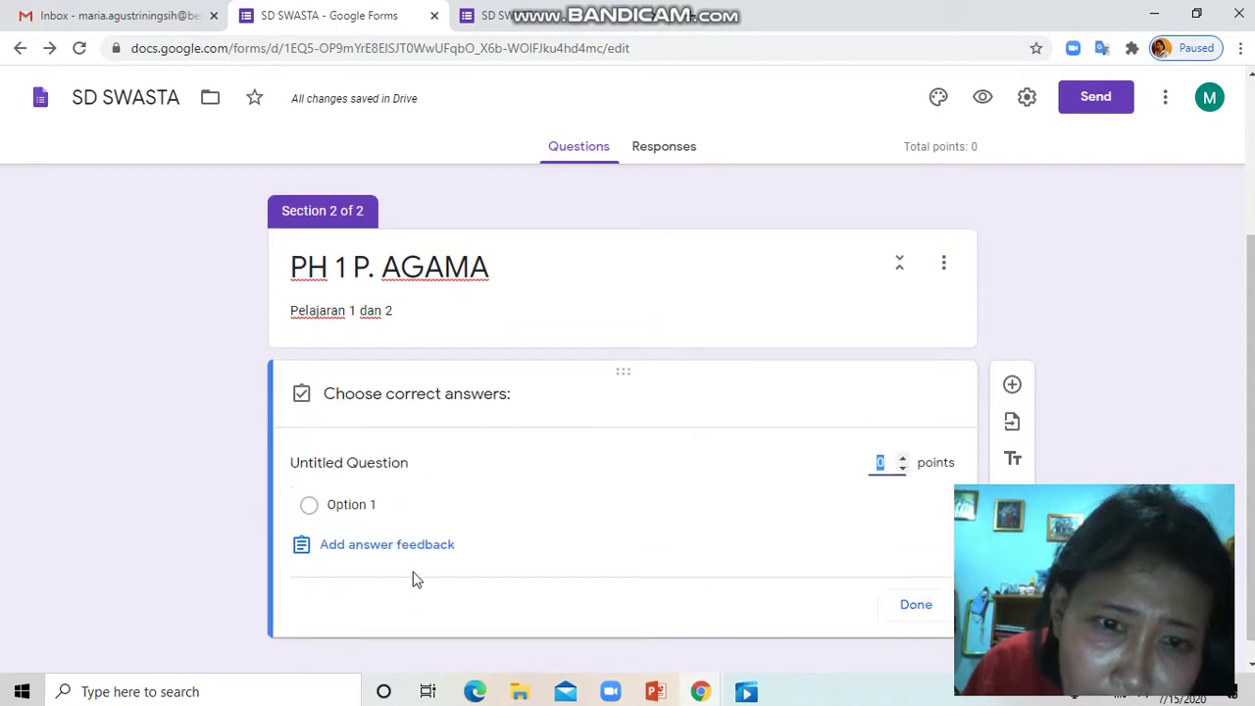
click(309, 506)
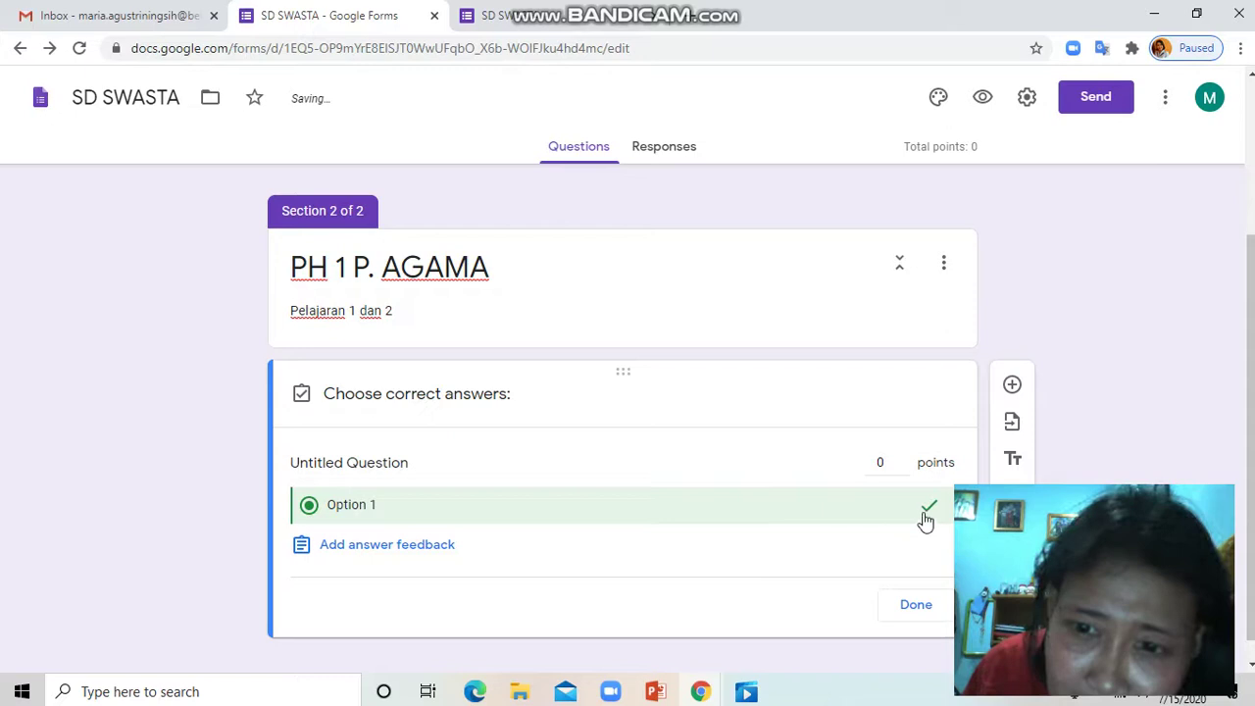
scroll(598, 579, down, 1)
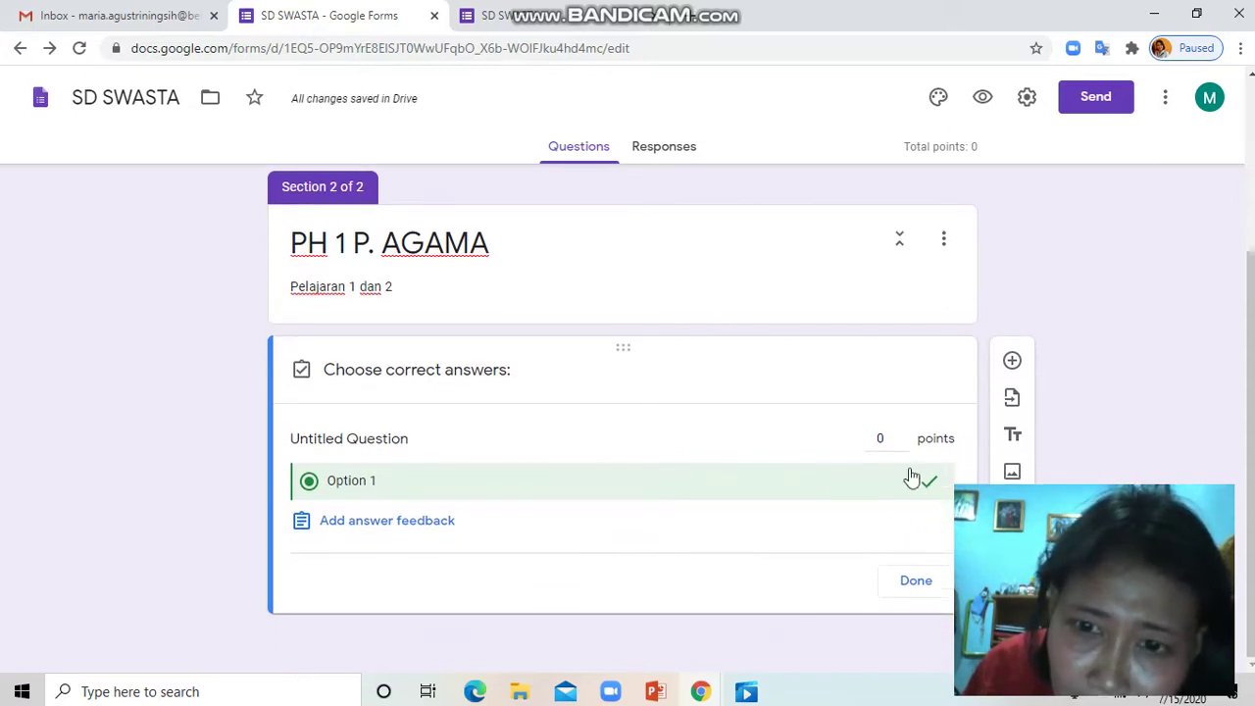
Step: Set the untitled question's value to 5 points and finish editing its answer key
click(905, 439)
click(905, 438)
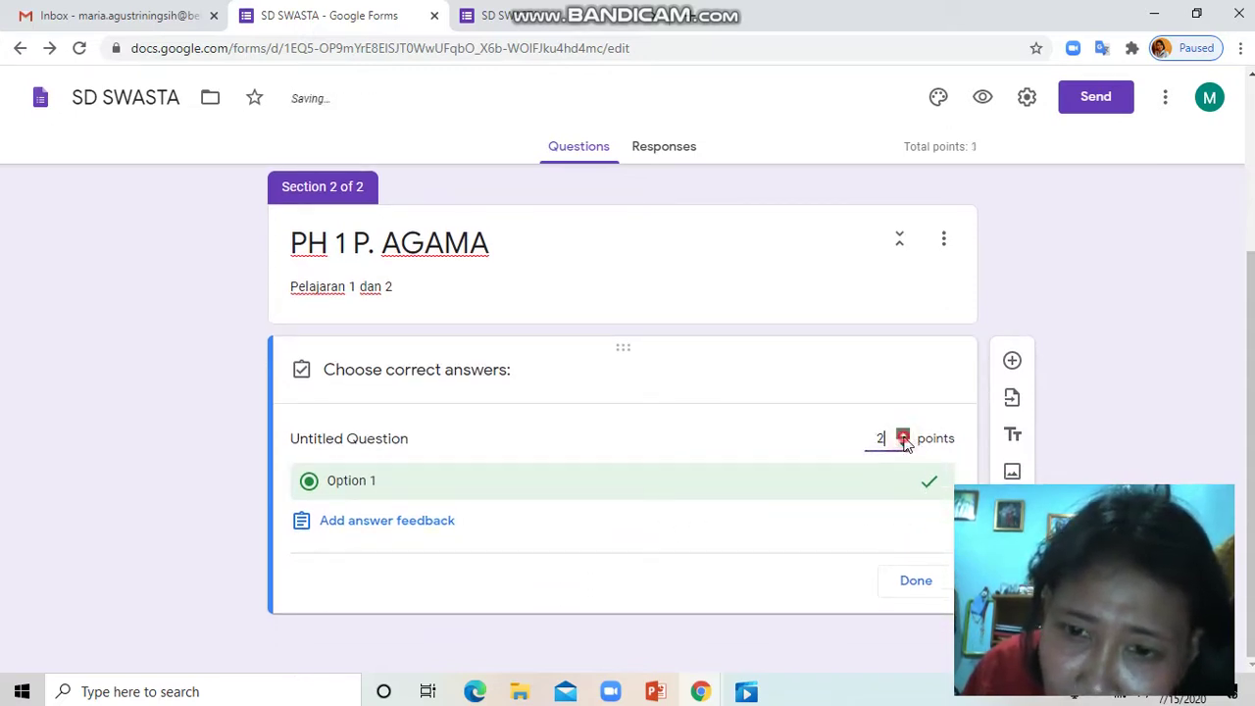
click(906, 439)
click(905, 439)
click(905, 438)
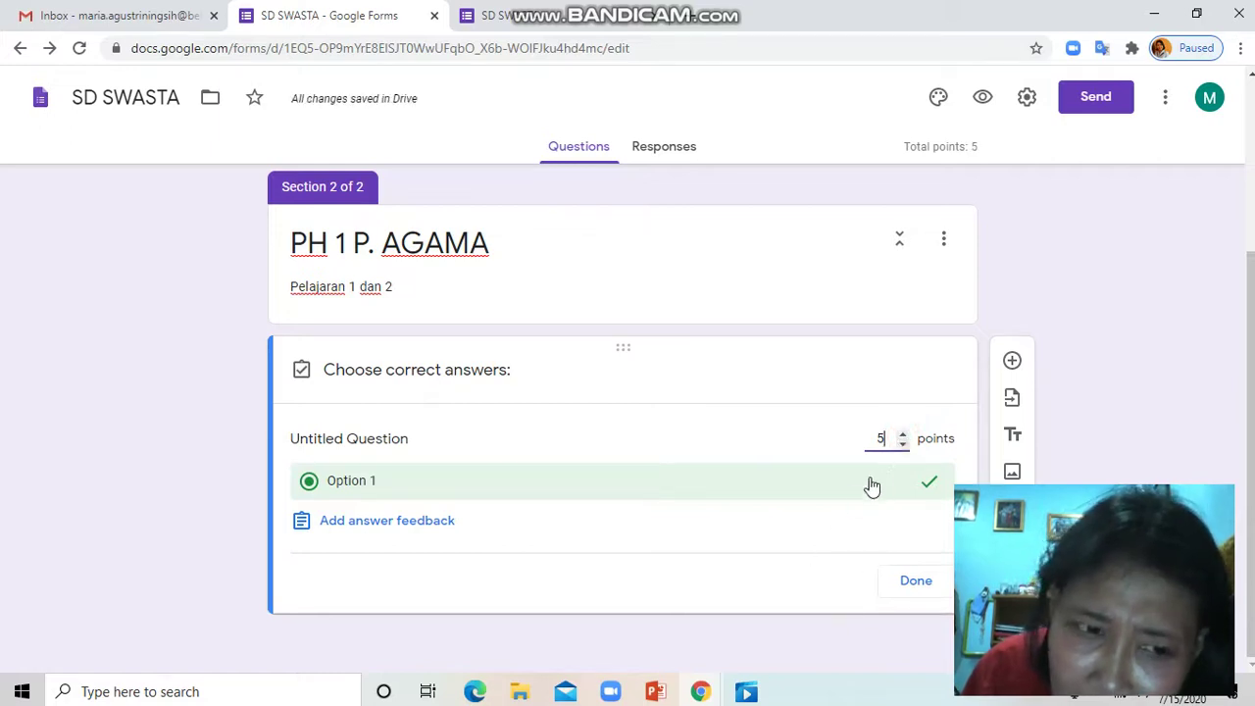
click(914, 589)
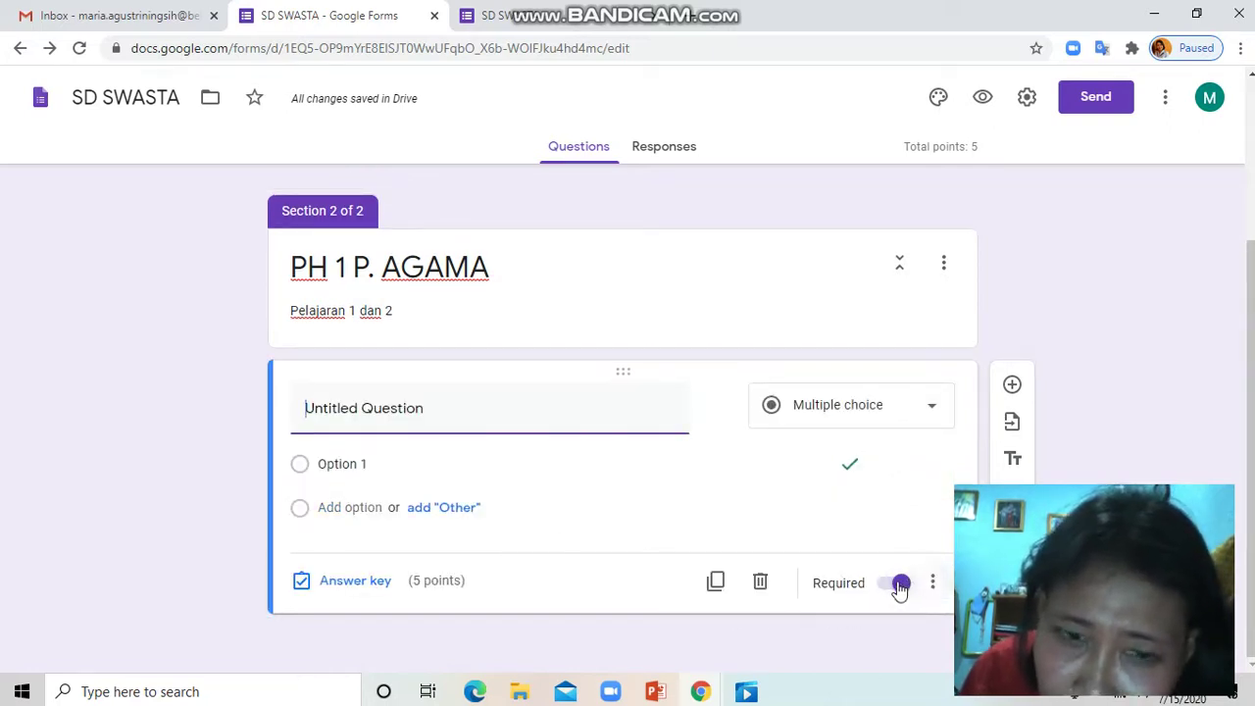
Step: Generate a shortened link for sending the SD SWASTA form and copy it to the clipboard
scroll(564, 294, up, 1)
scroll(564, 293, up, 2)
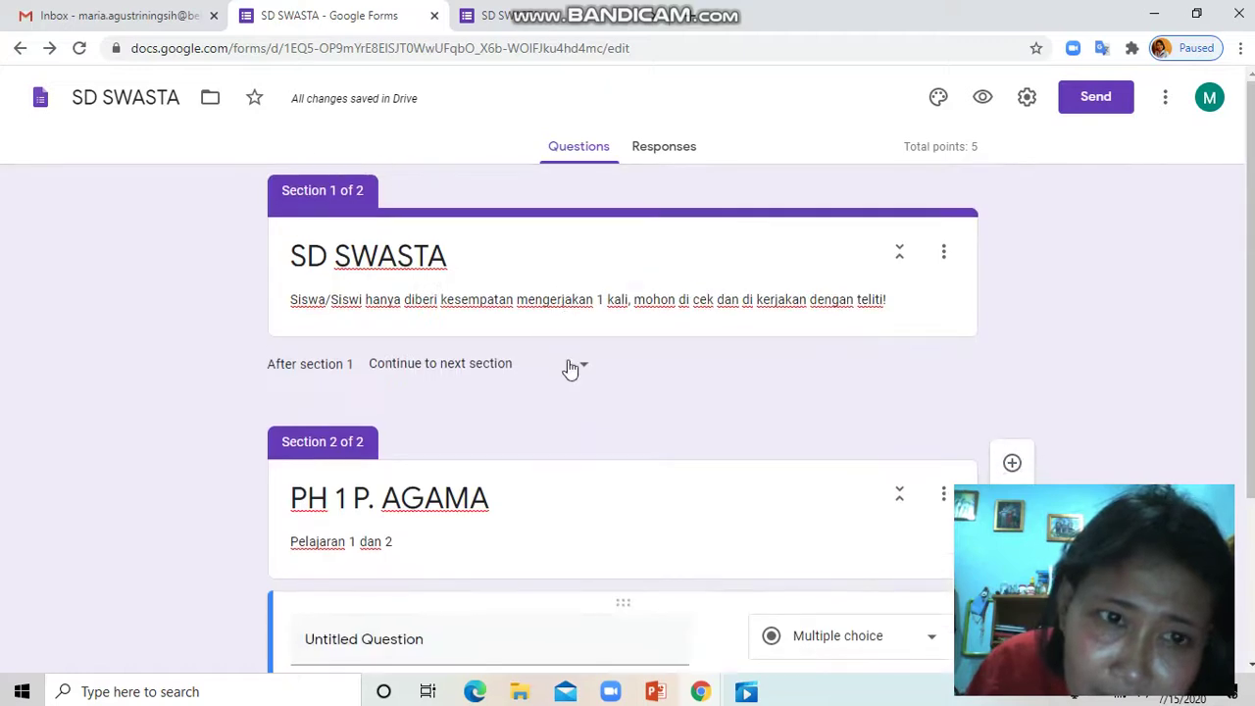
scroll(547, 423, down, 3)
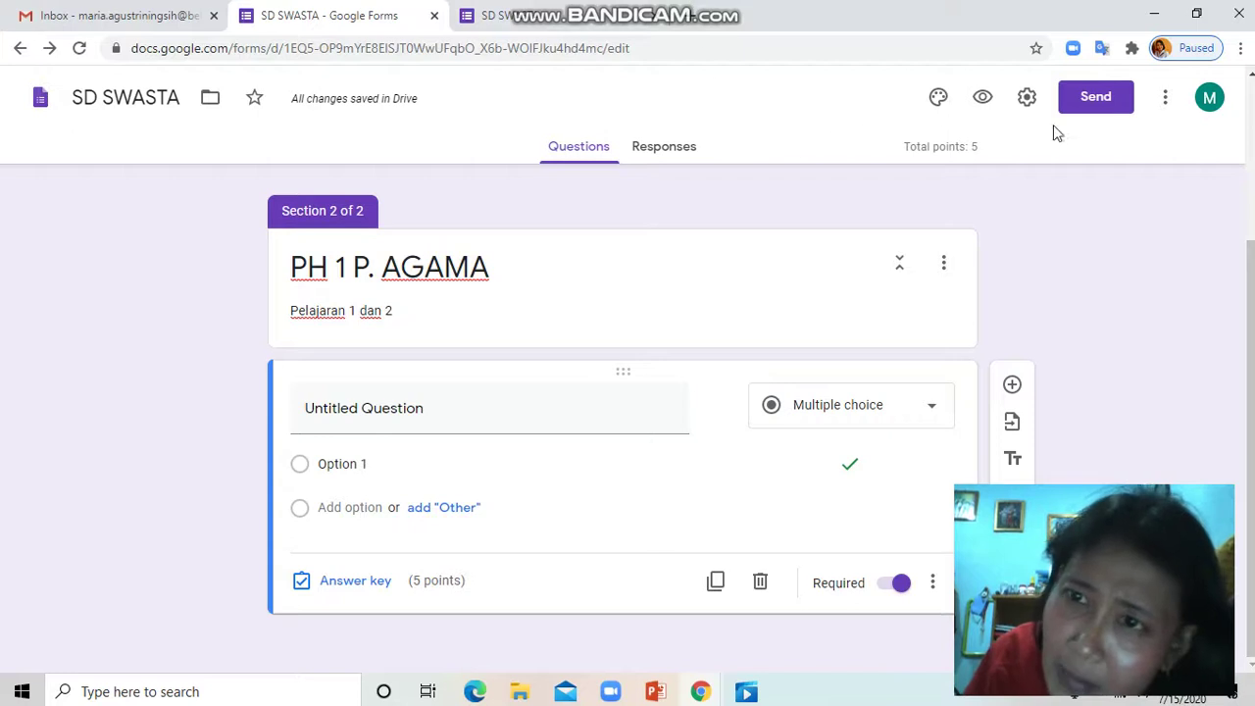
click(1094, 98)
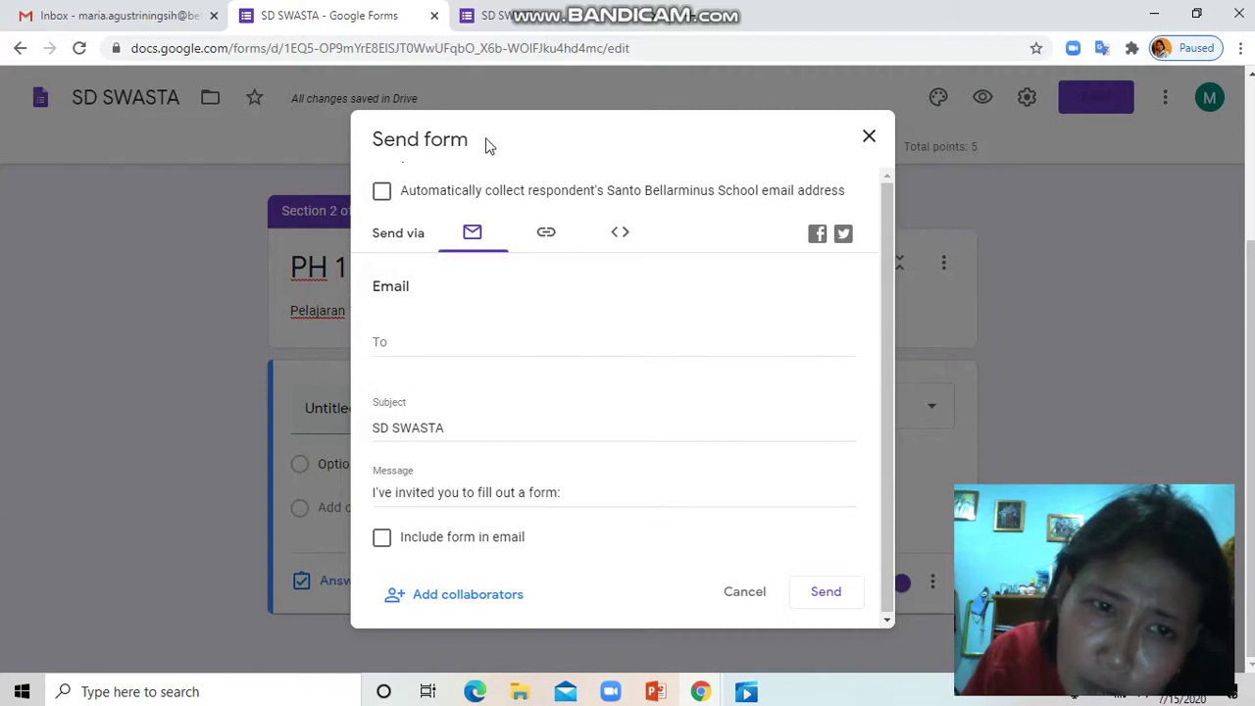
click(546, 238)
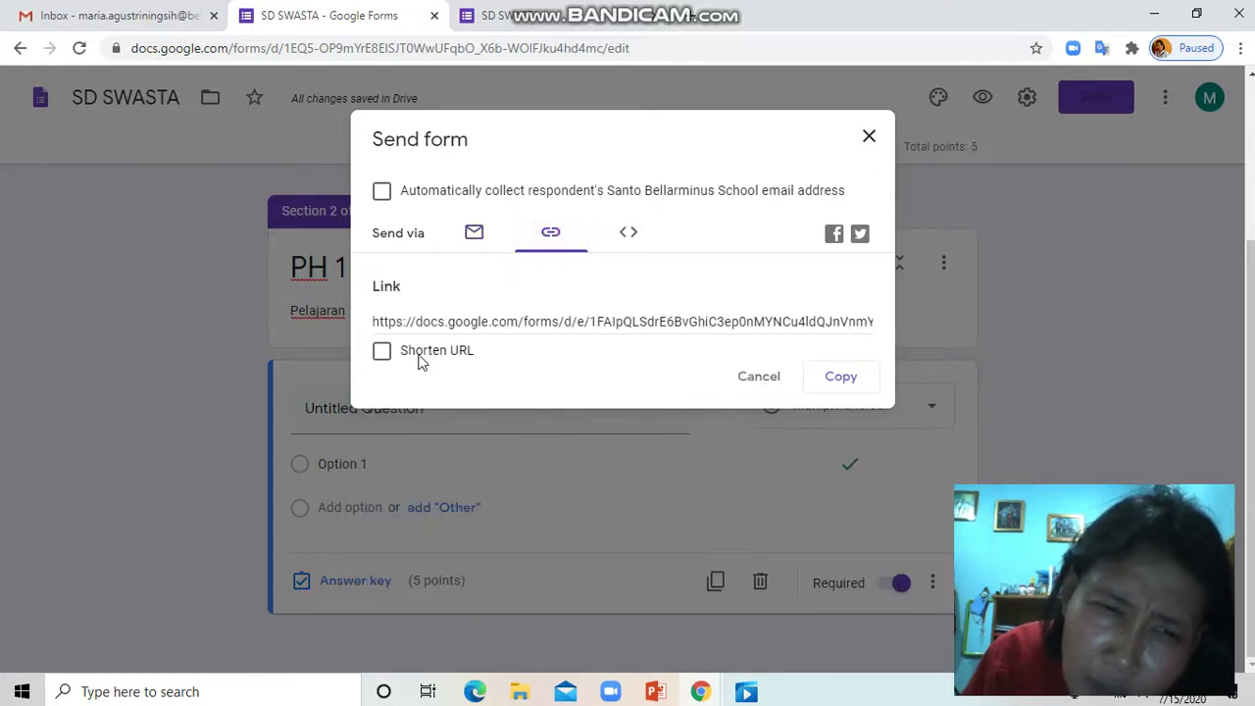
click(382, 352)
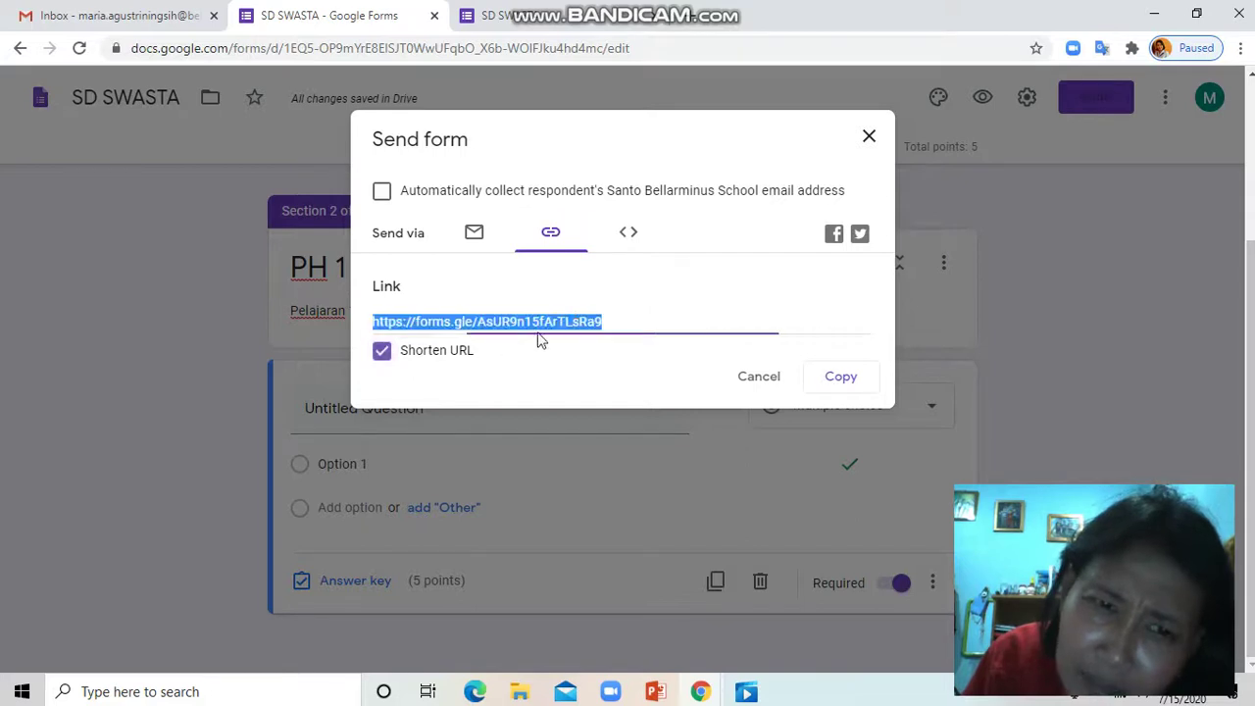
click(631, 236)
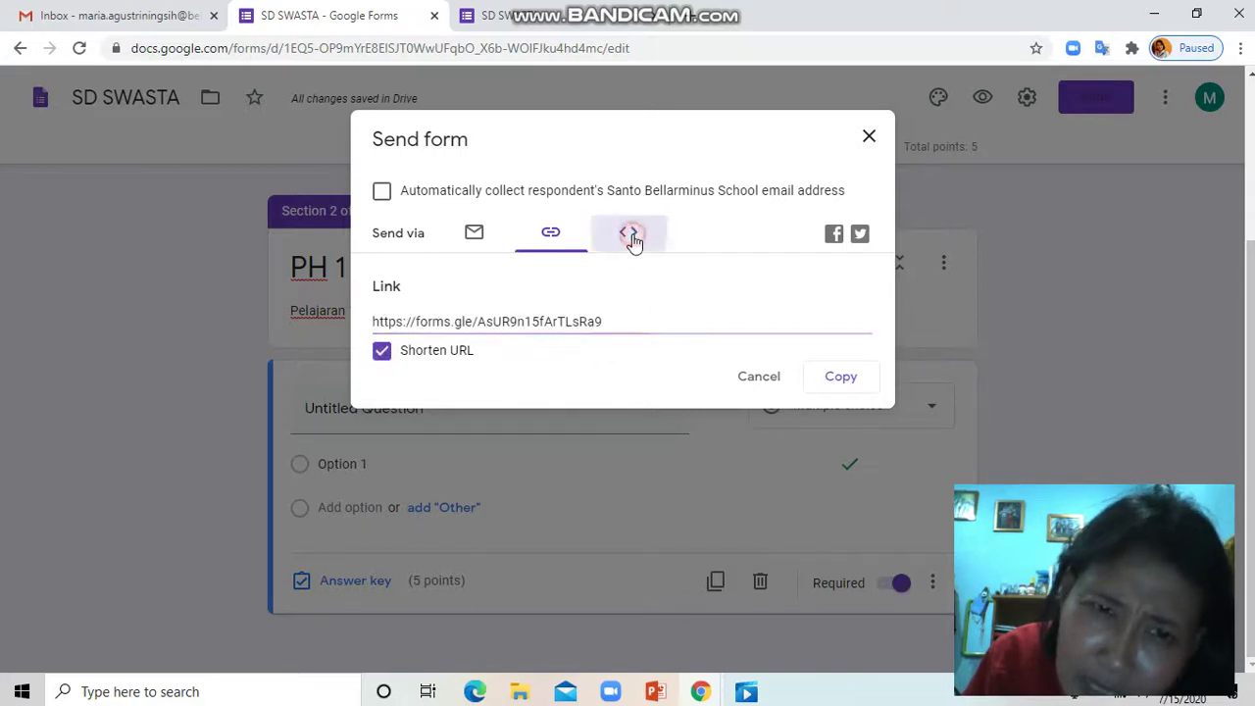
click(551, 233)
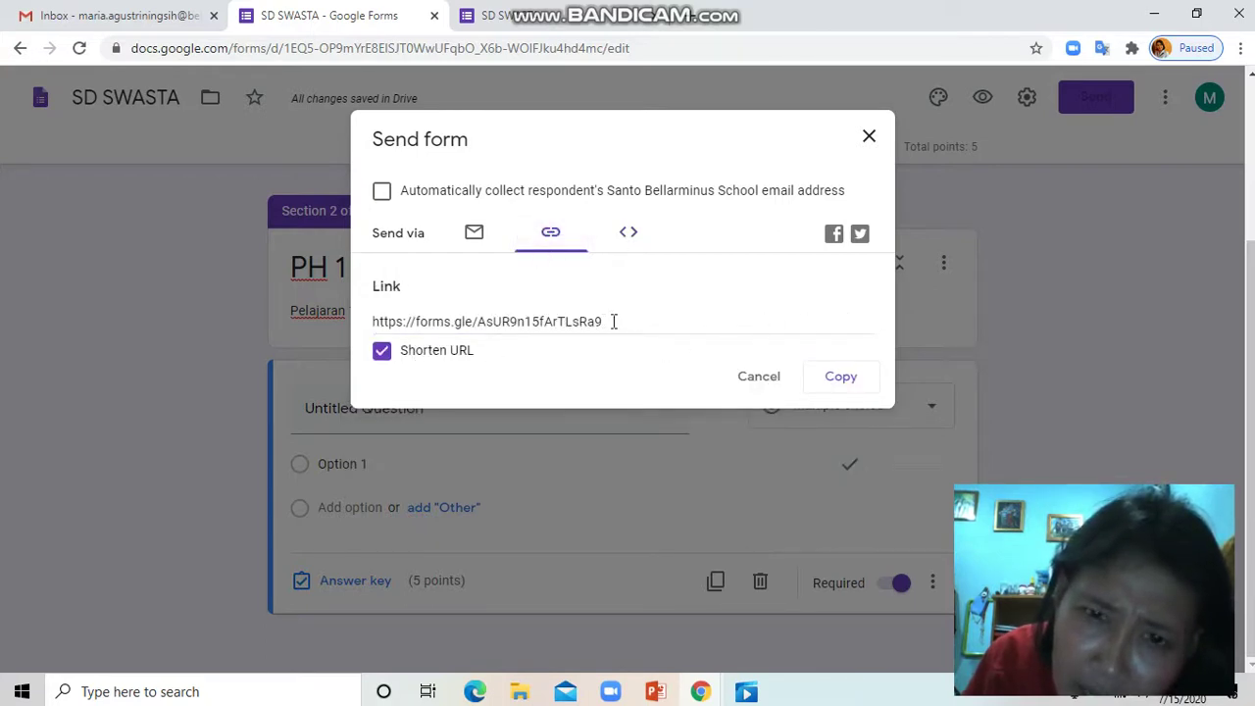
click(849, 389)
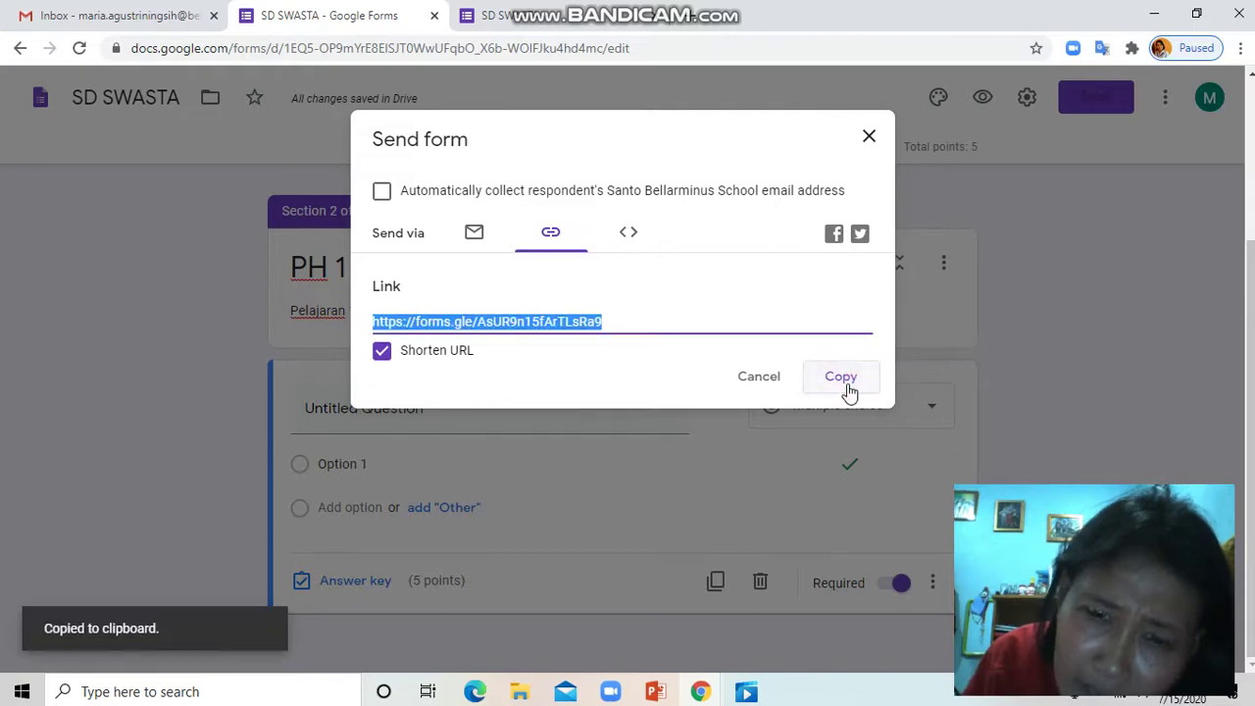
Step: Minimize the browser and open WhatsApp from the desktop
click(1166, 20)
double_click(103, 587)
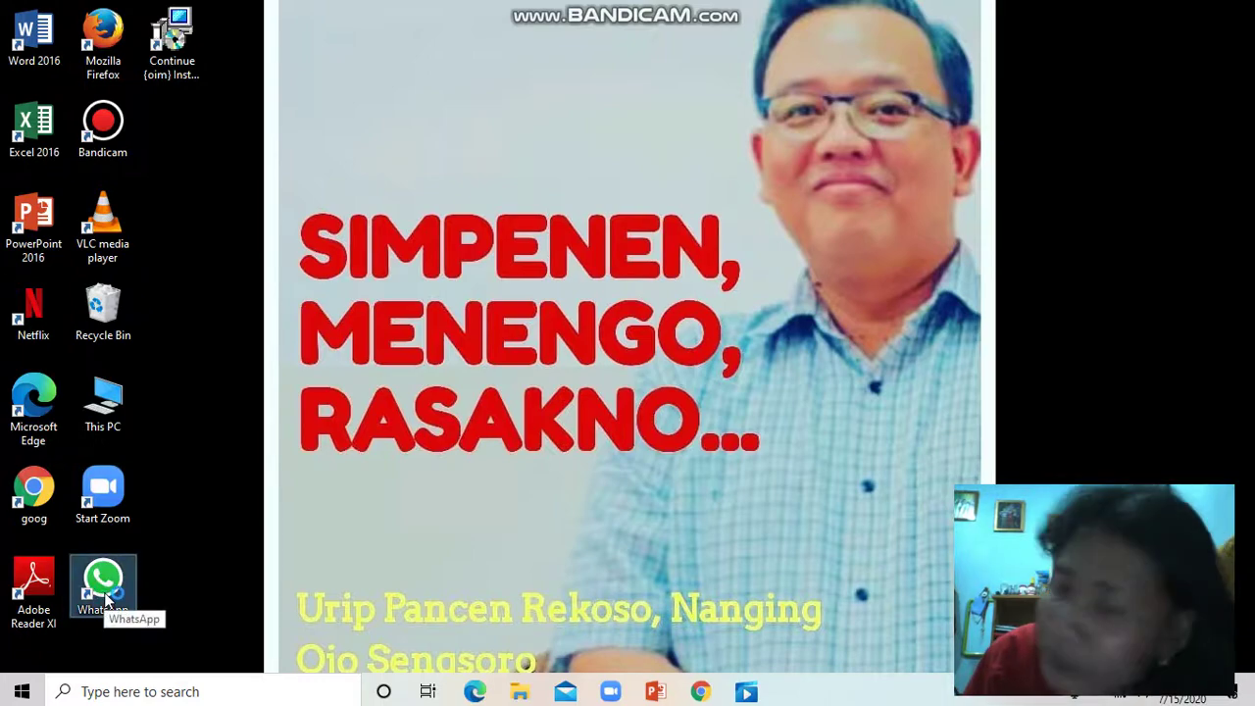